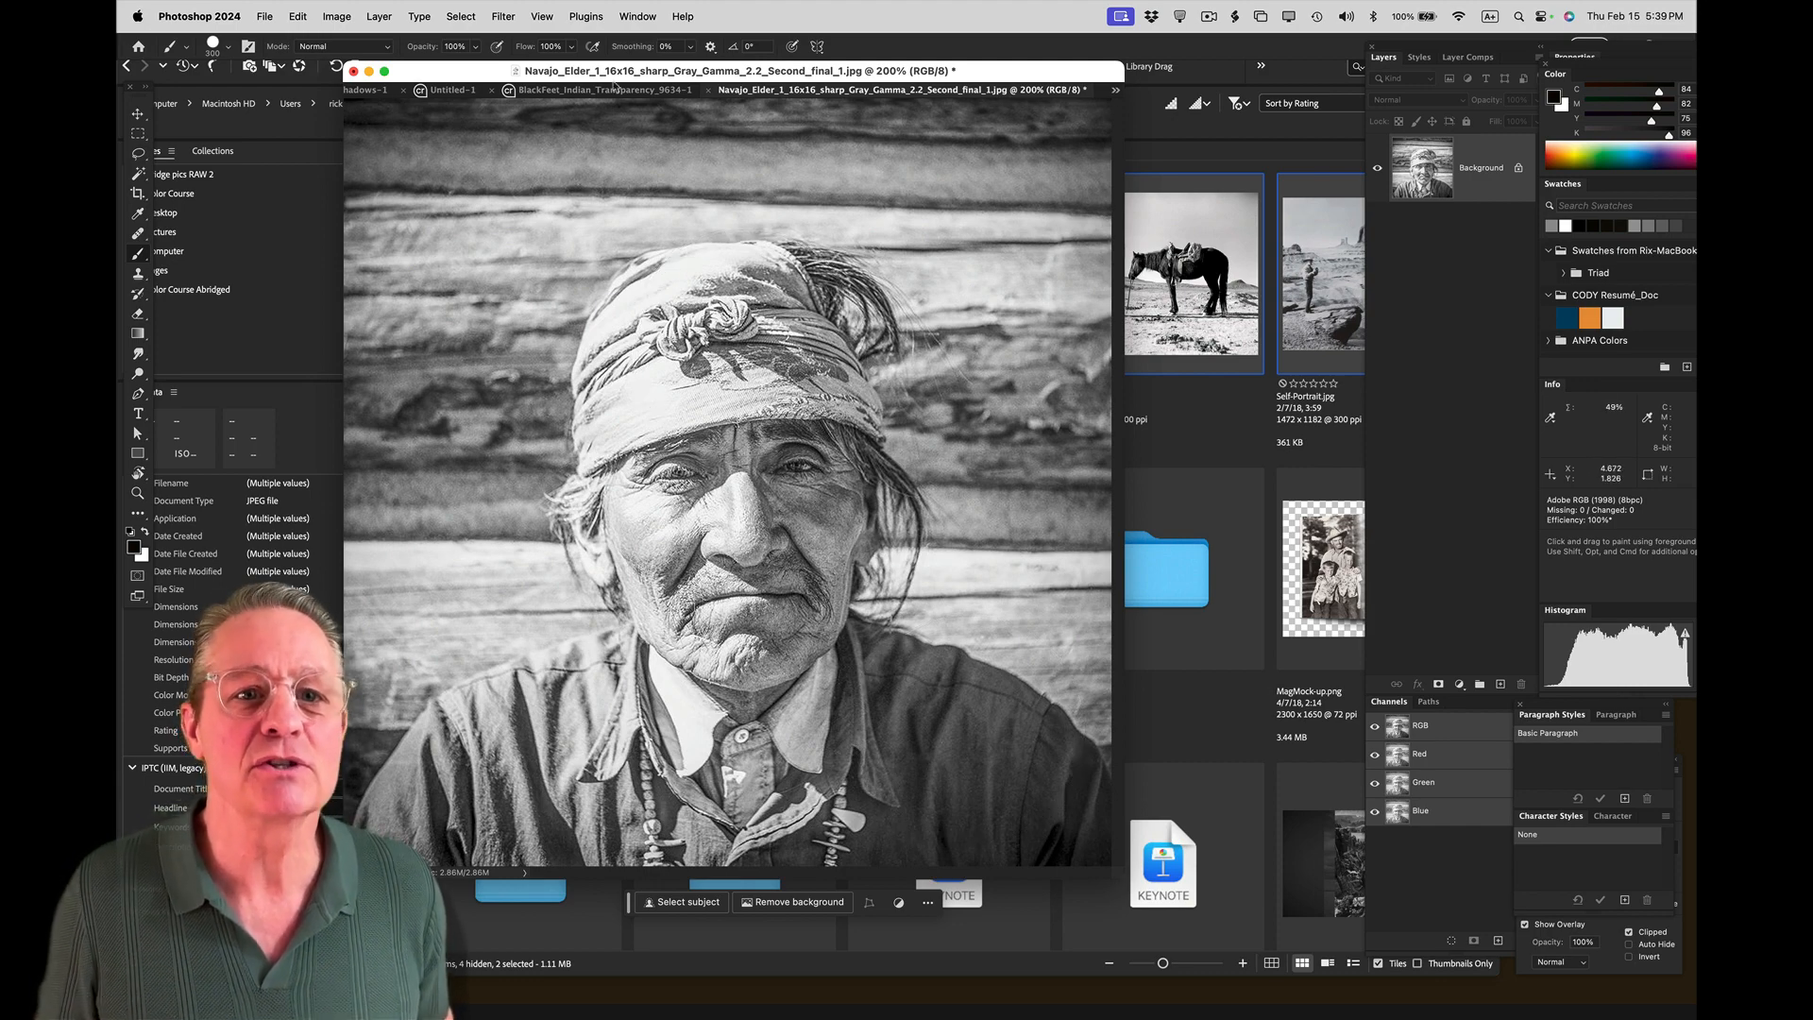
Step: Colorize the black-and-white elder portrait with the Colorize neural filter, apply it, and clear the selection
{"action": "left_click", "coordinate": [508, 17]}
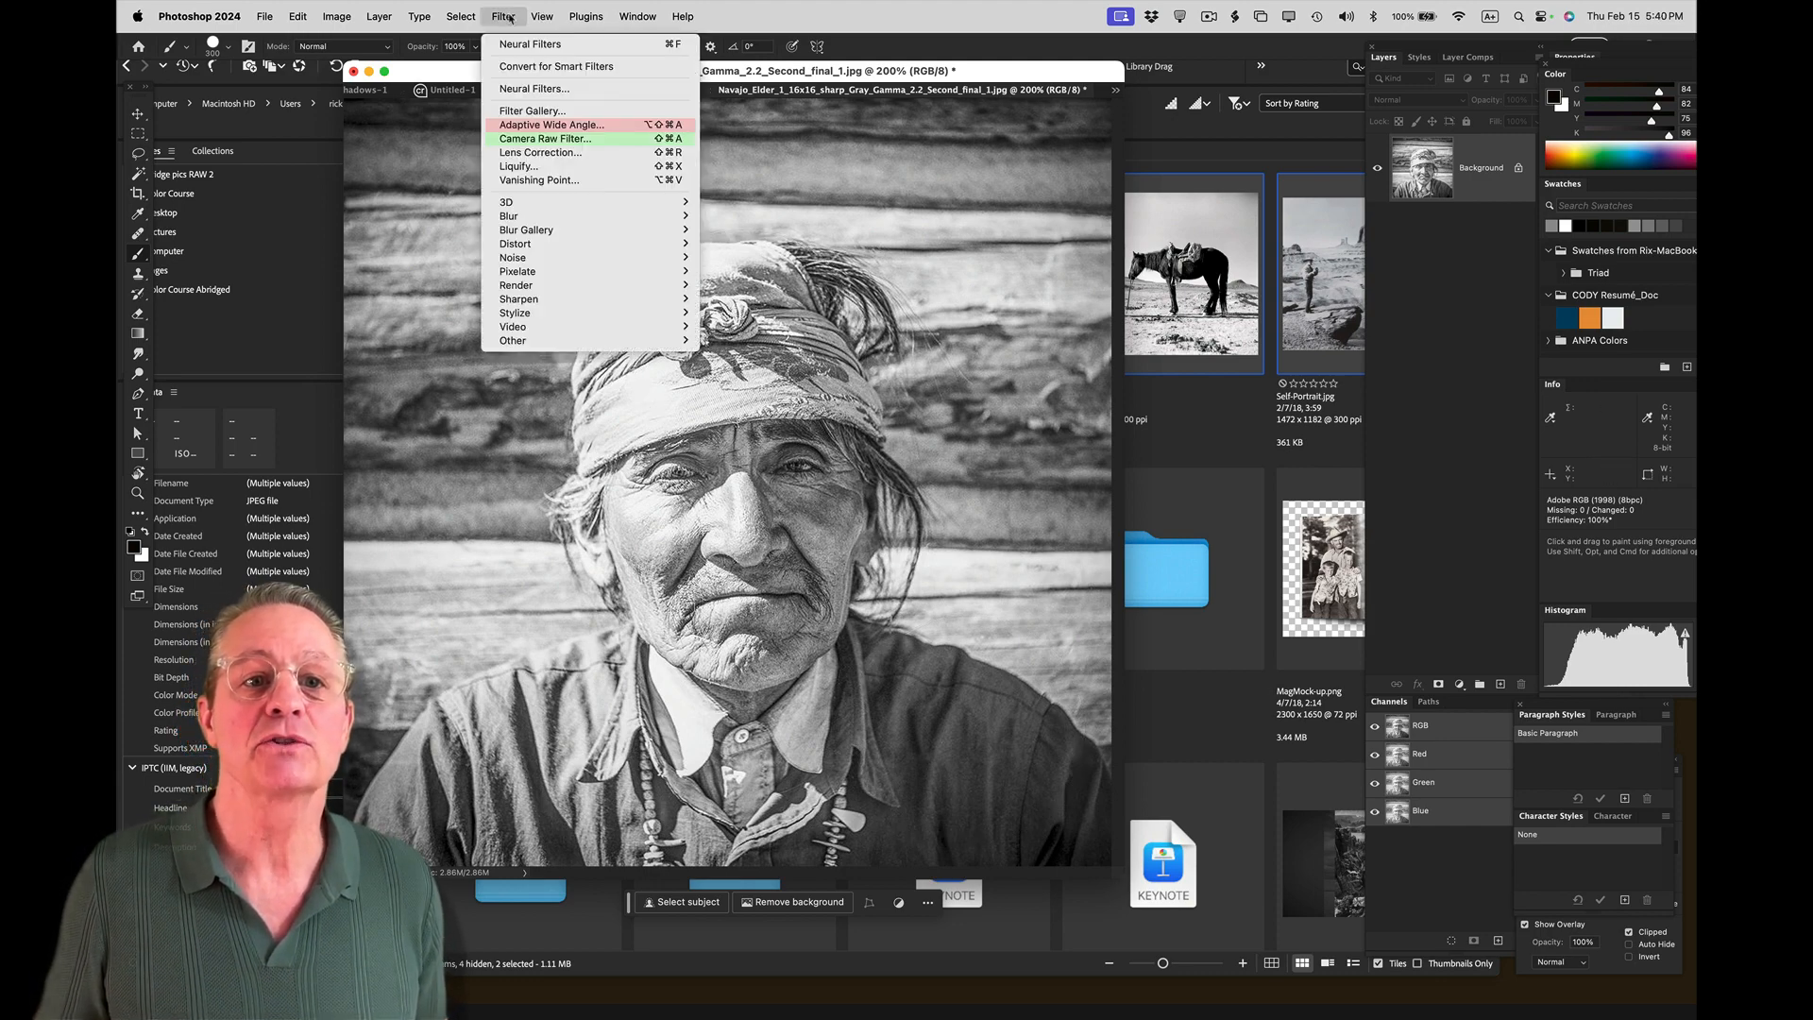
{"action": "left_click", "coordinate": [599, 91]}
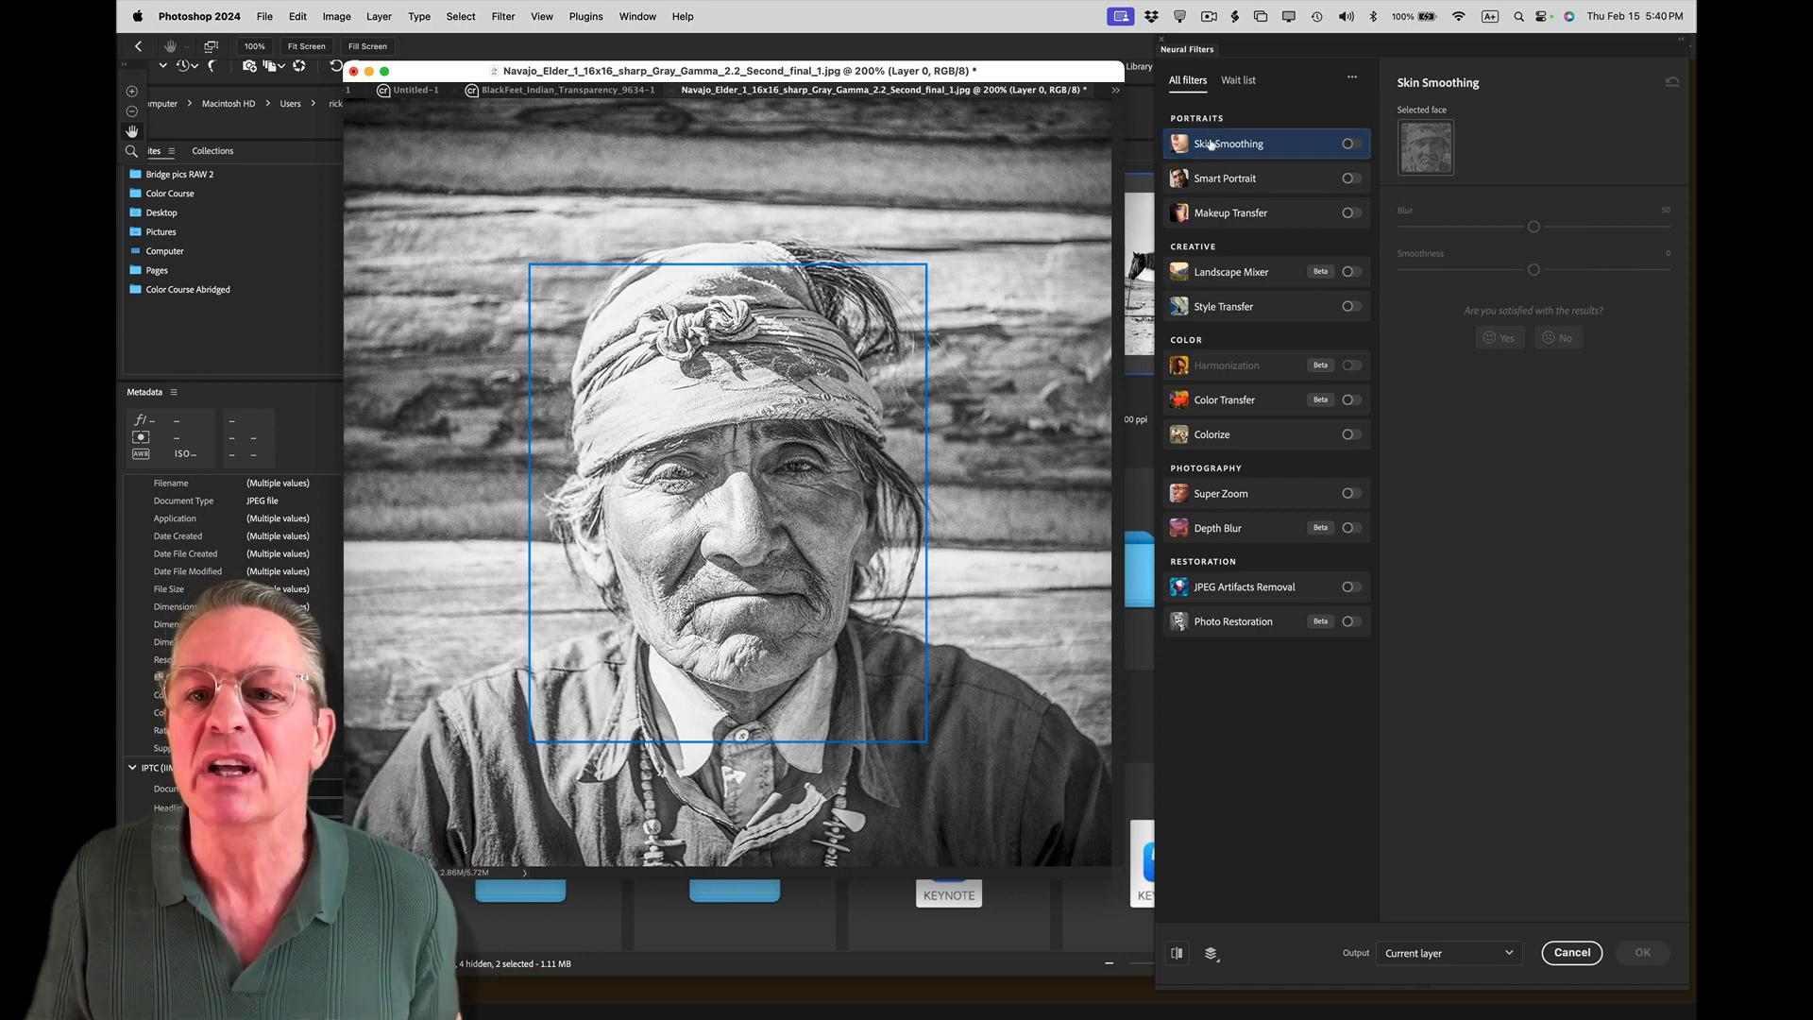
{"action": "left_click", "coordinate": [1226, 436]}
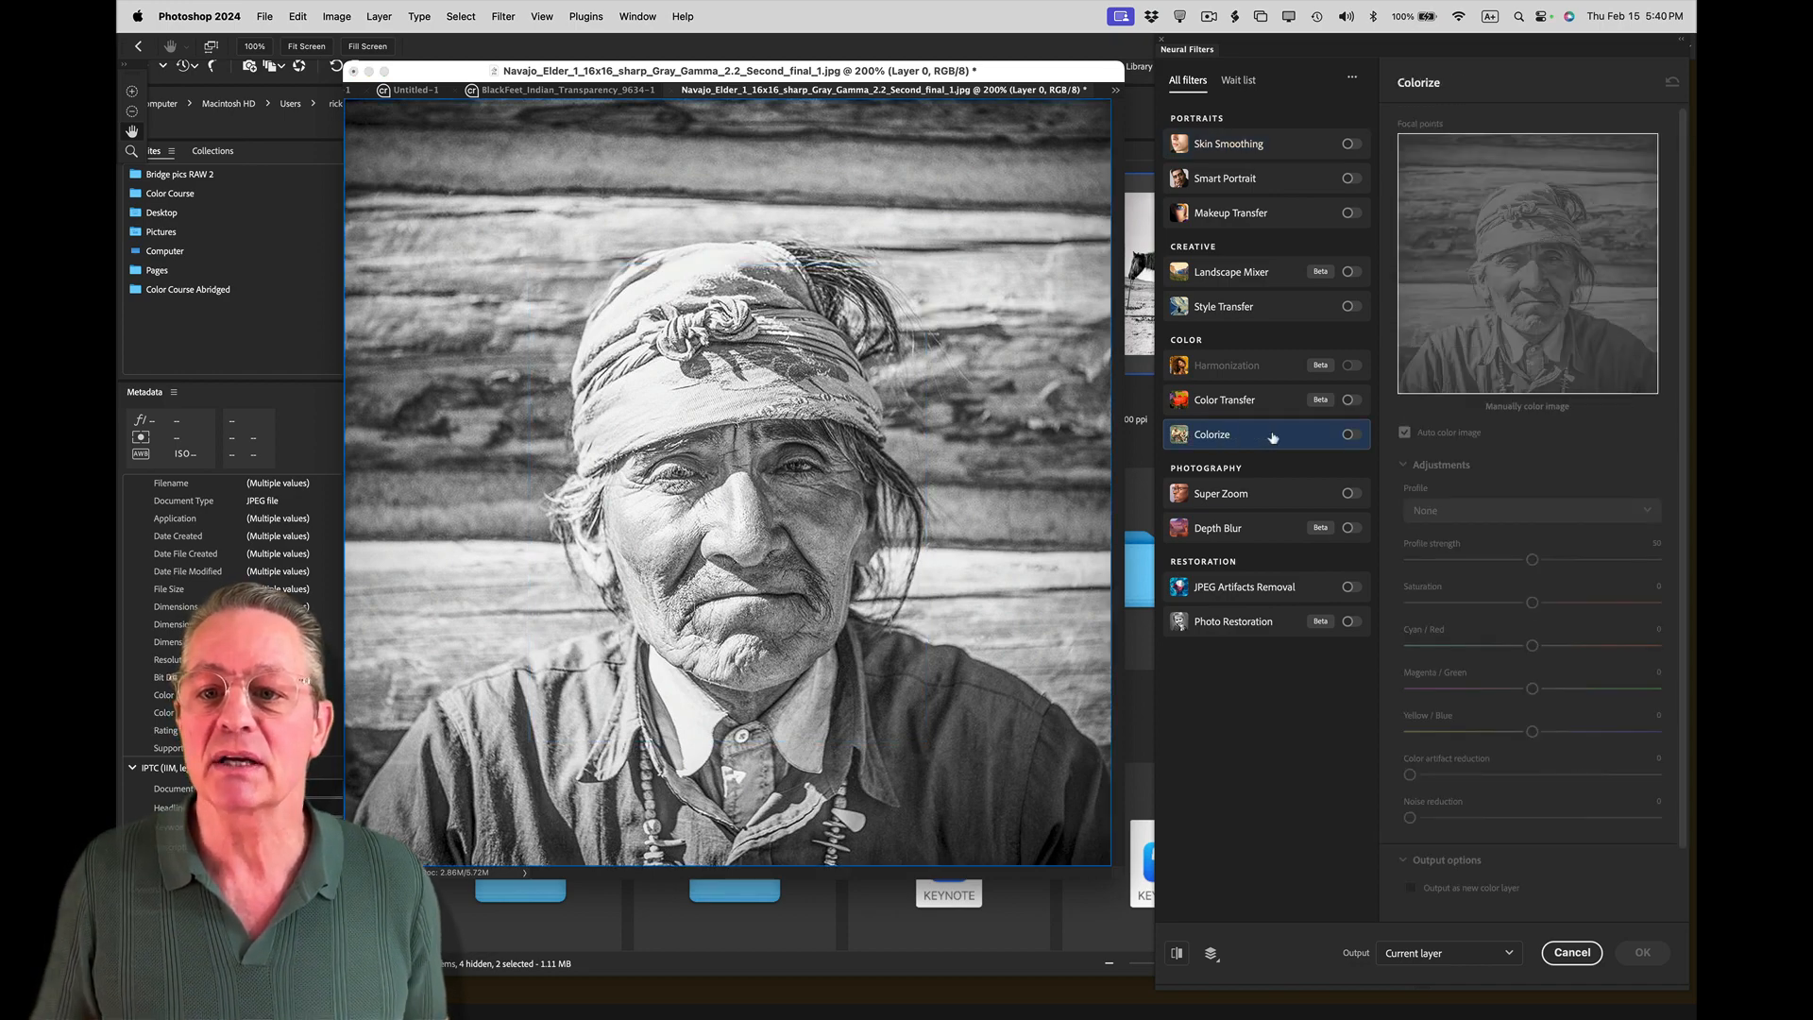
{"action": "left_click", "coordinate": [1347, 436]}
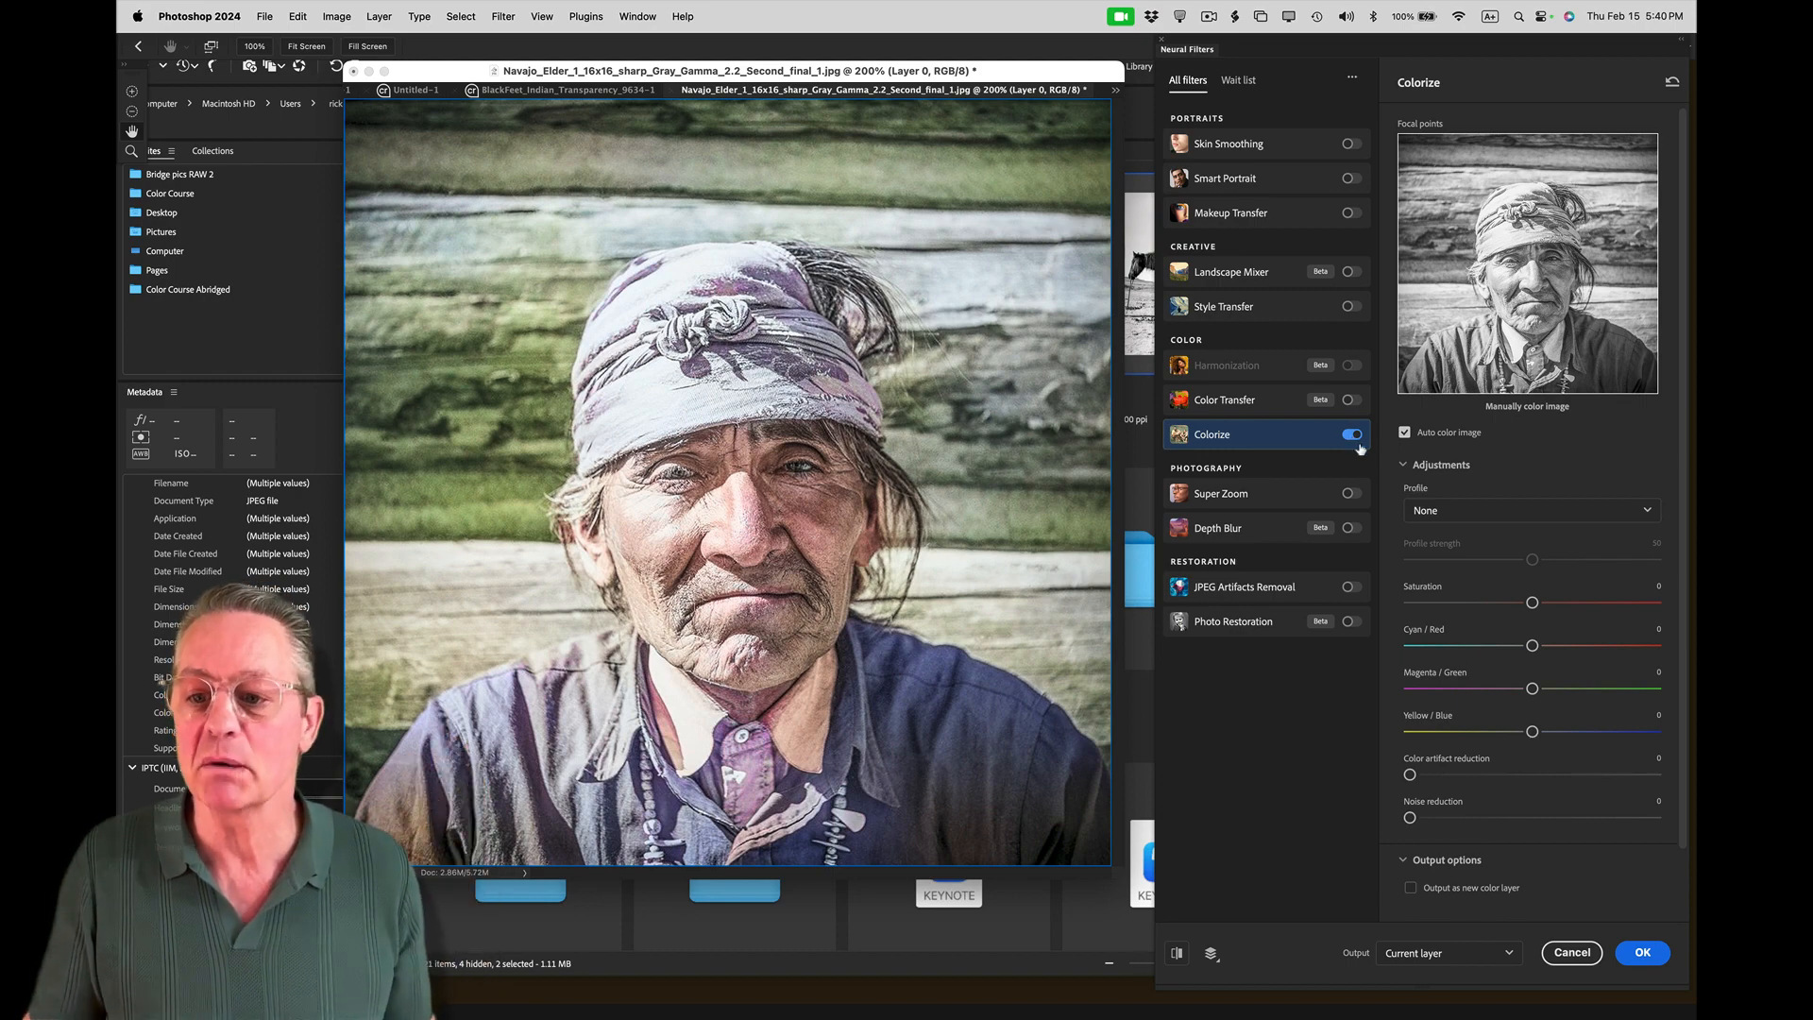
{"action": "left_click", "coordinate": [1628, 955]}
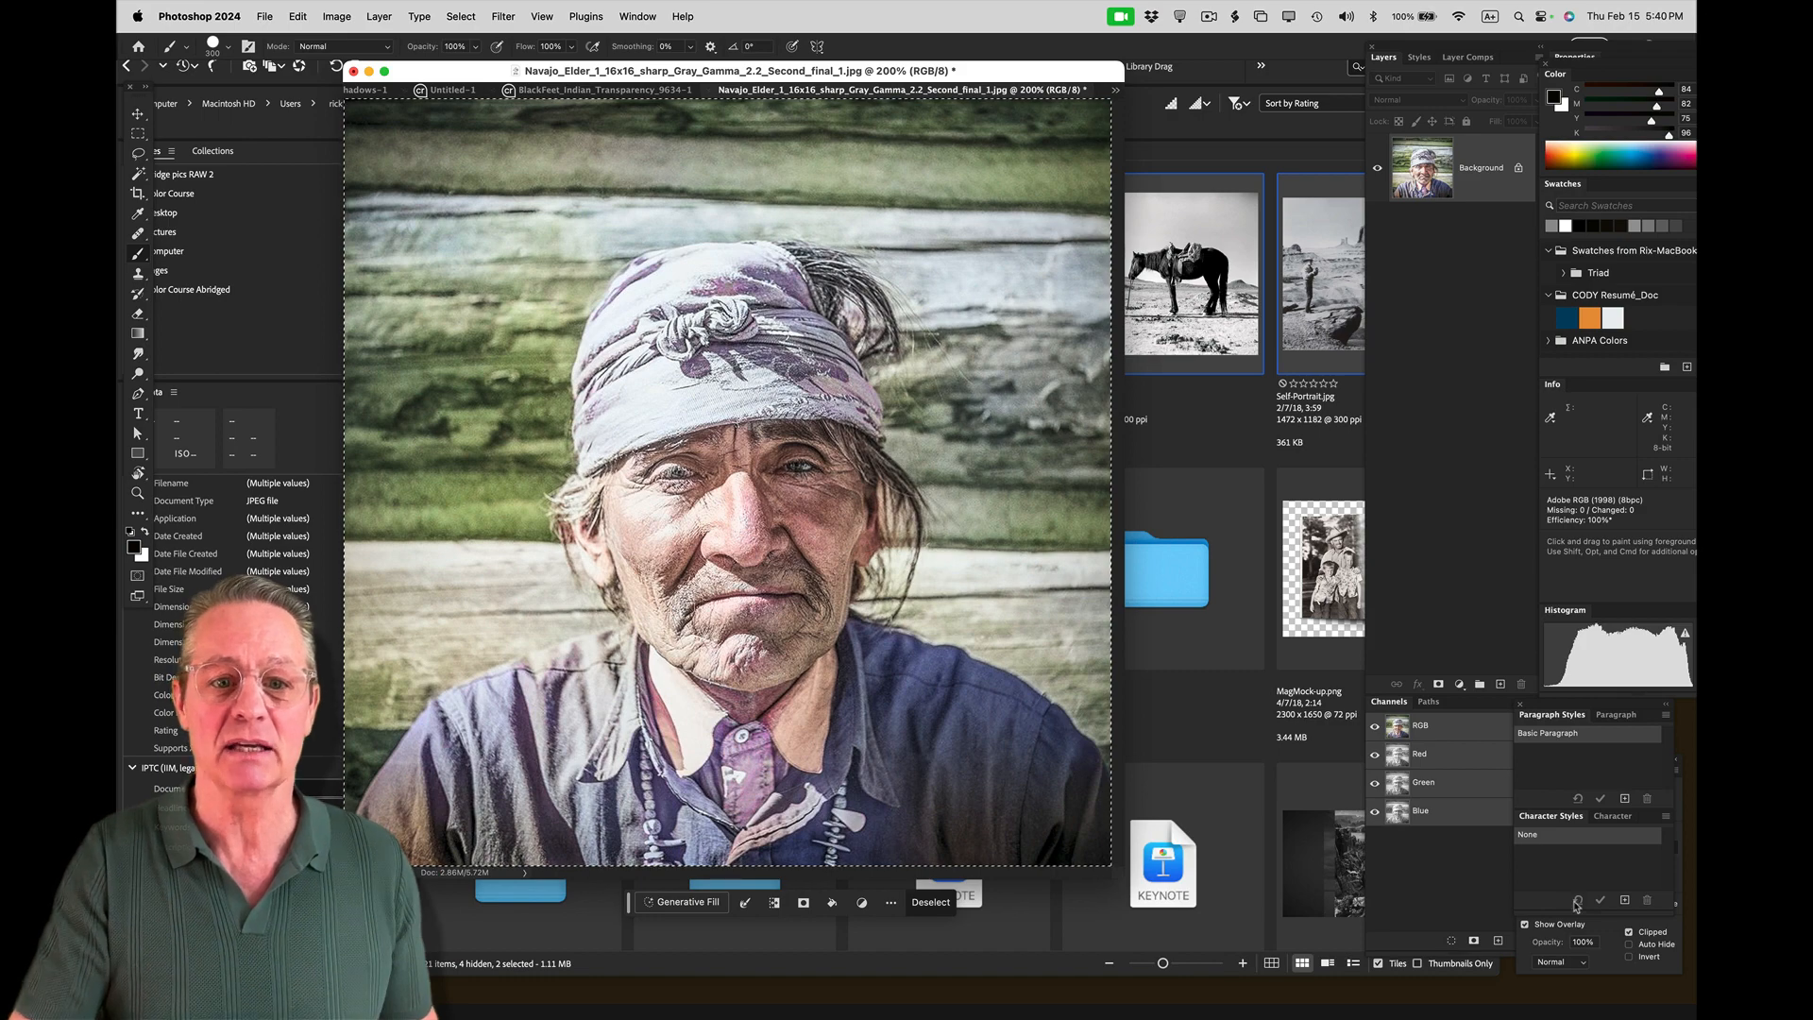
{"action": "key", "text": "super+d"}
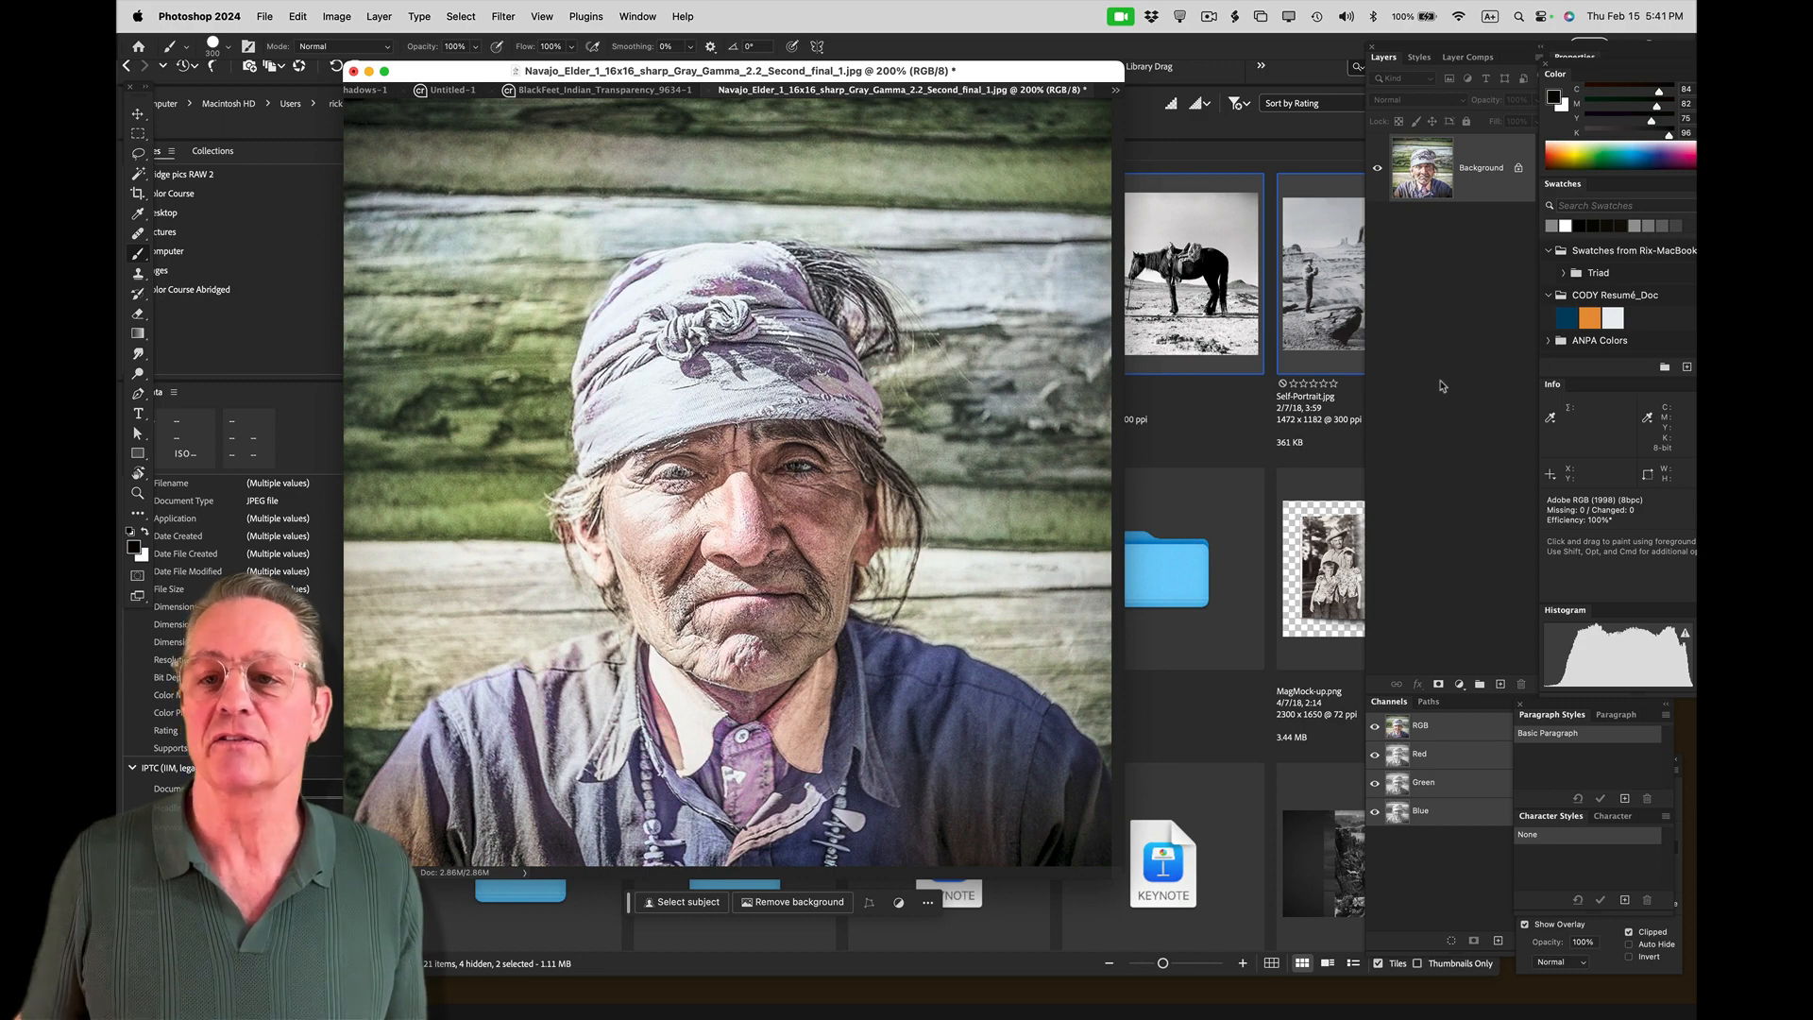
{"action": "left_click", "coordinate": [298, 16]}
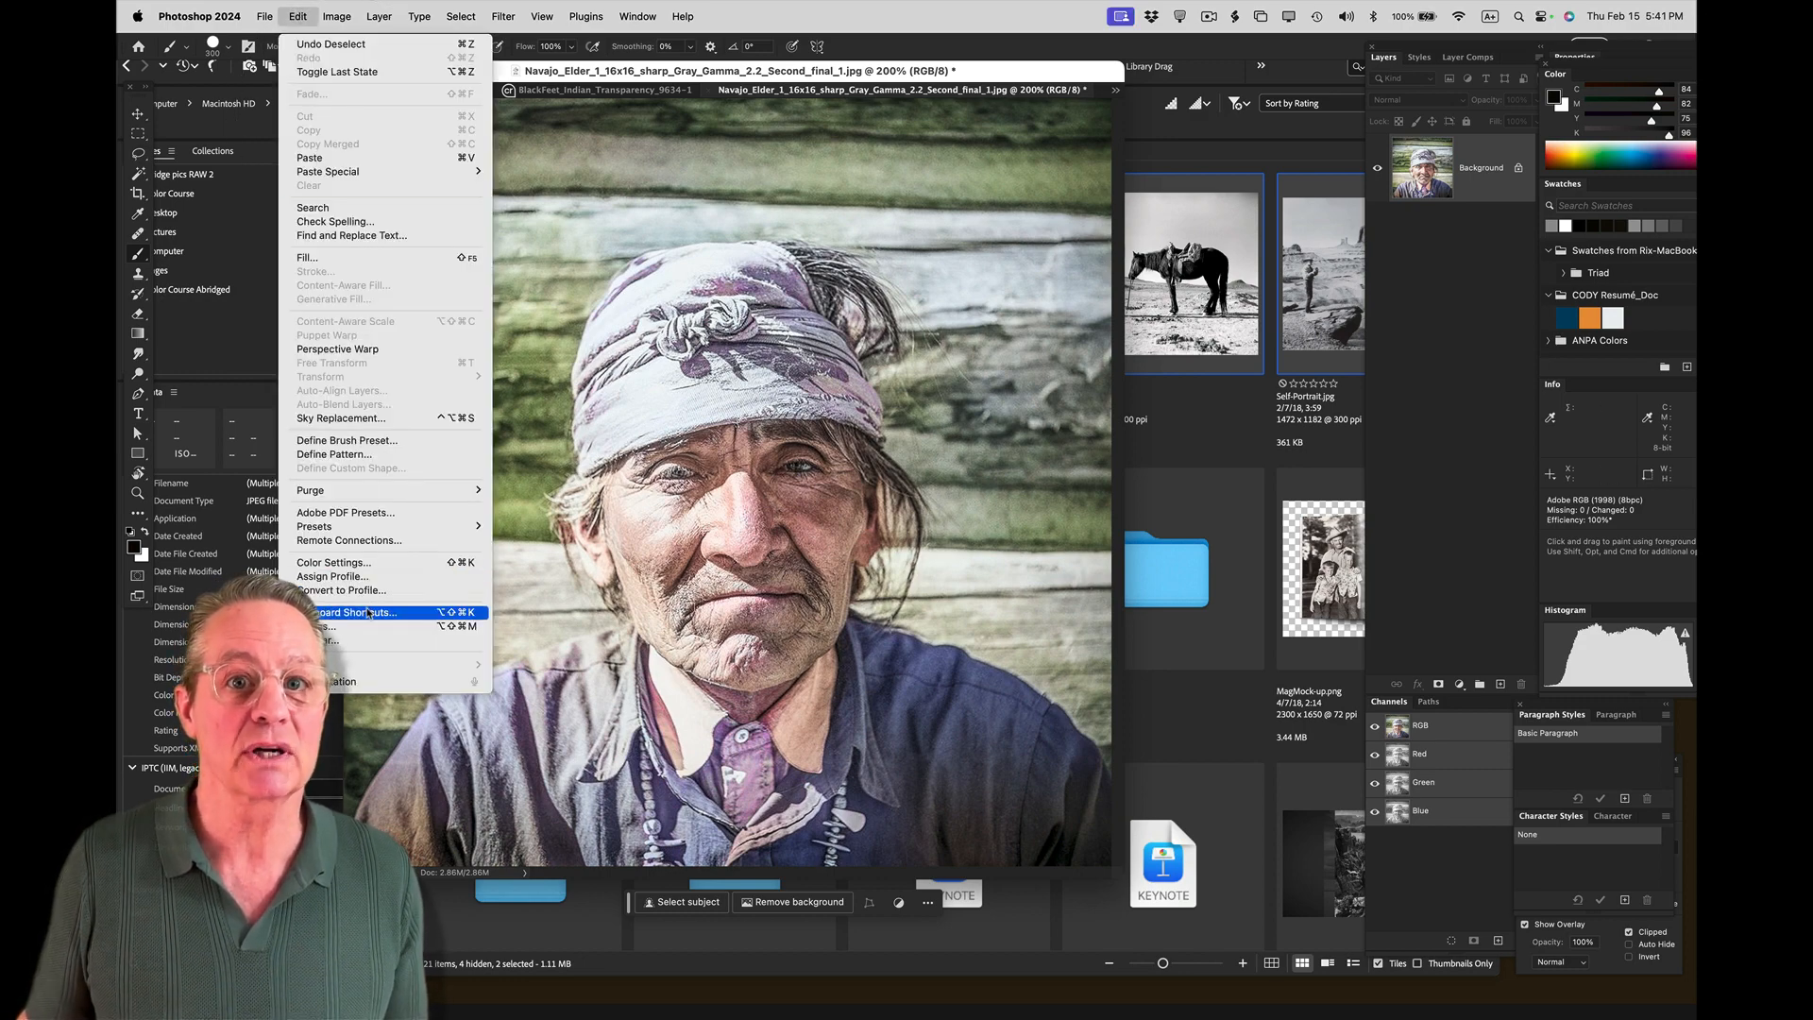
{"action": "left_click", "coordinate": [265, 11]}
{"action": "left_click", "coordinate": [503, 16]}
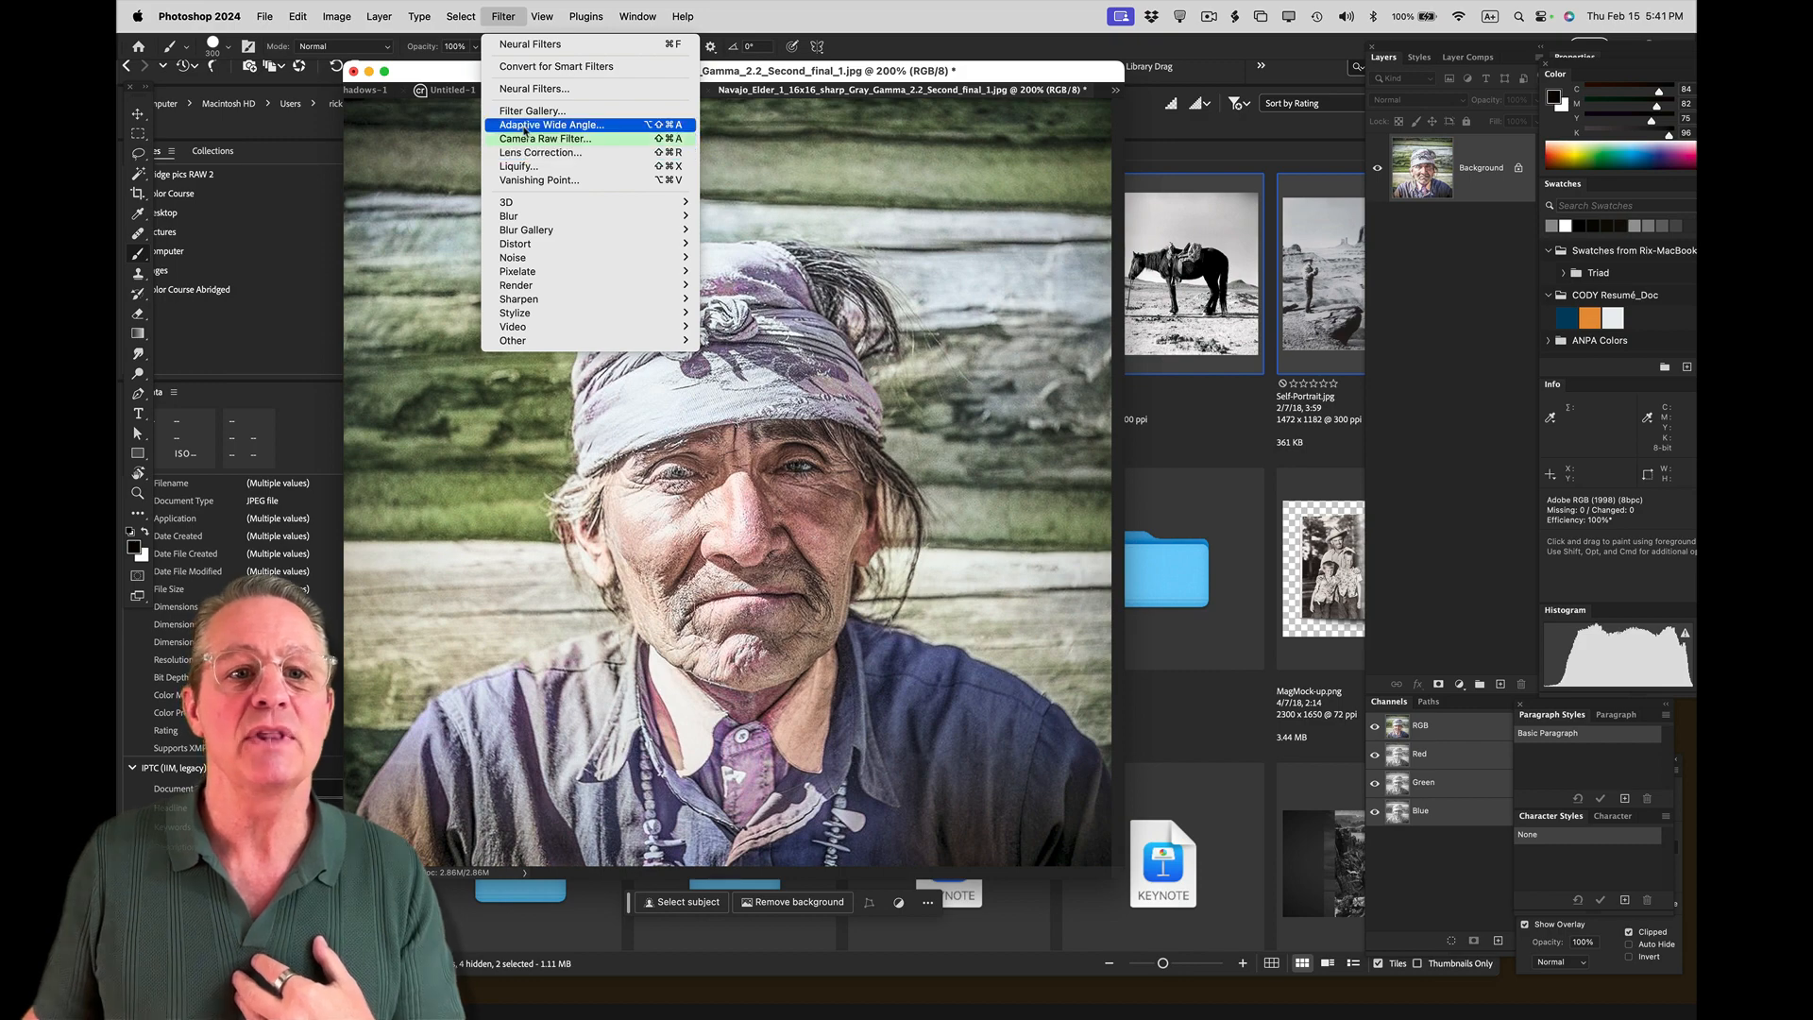
{"action": "left_click", "coordinate": [523, 90]}
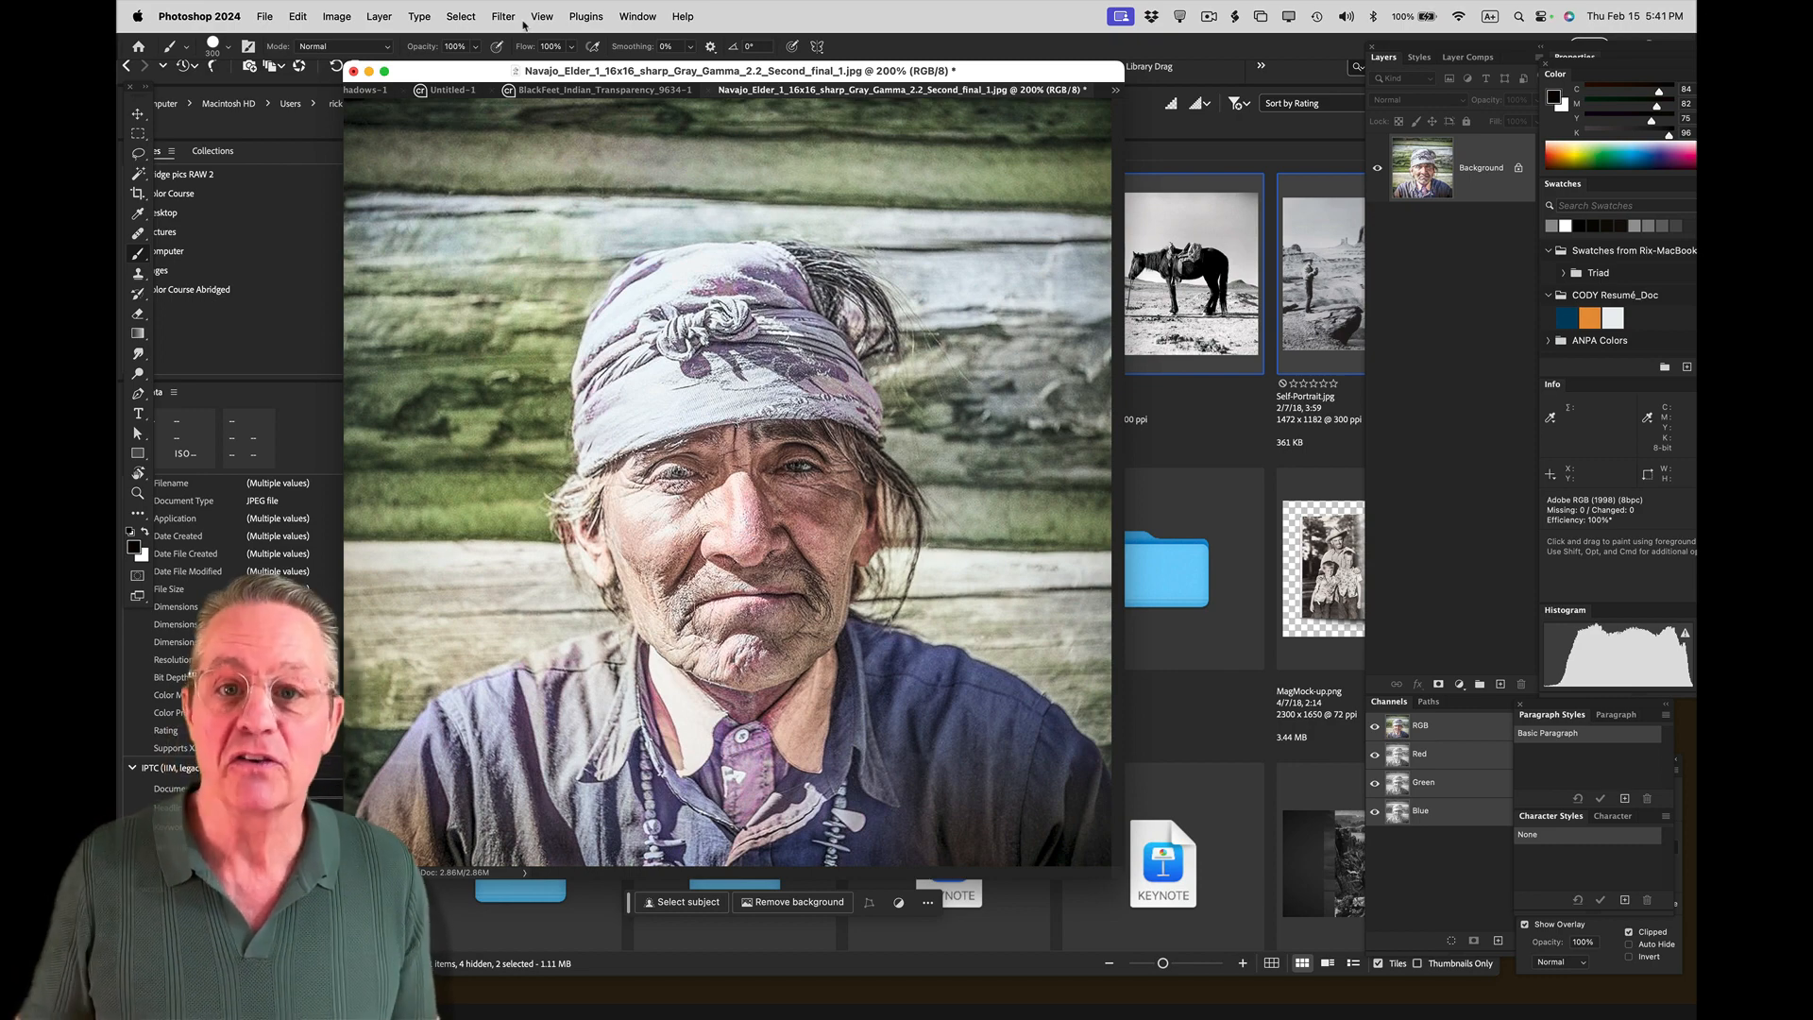
Step: Close the colorized elder portrait without saving and move the Layers and Channels panels clear of the tepee image
{"action": "key", "text": "super+w"}
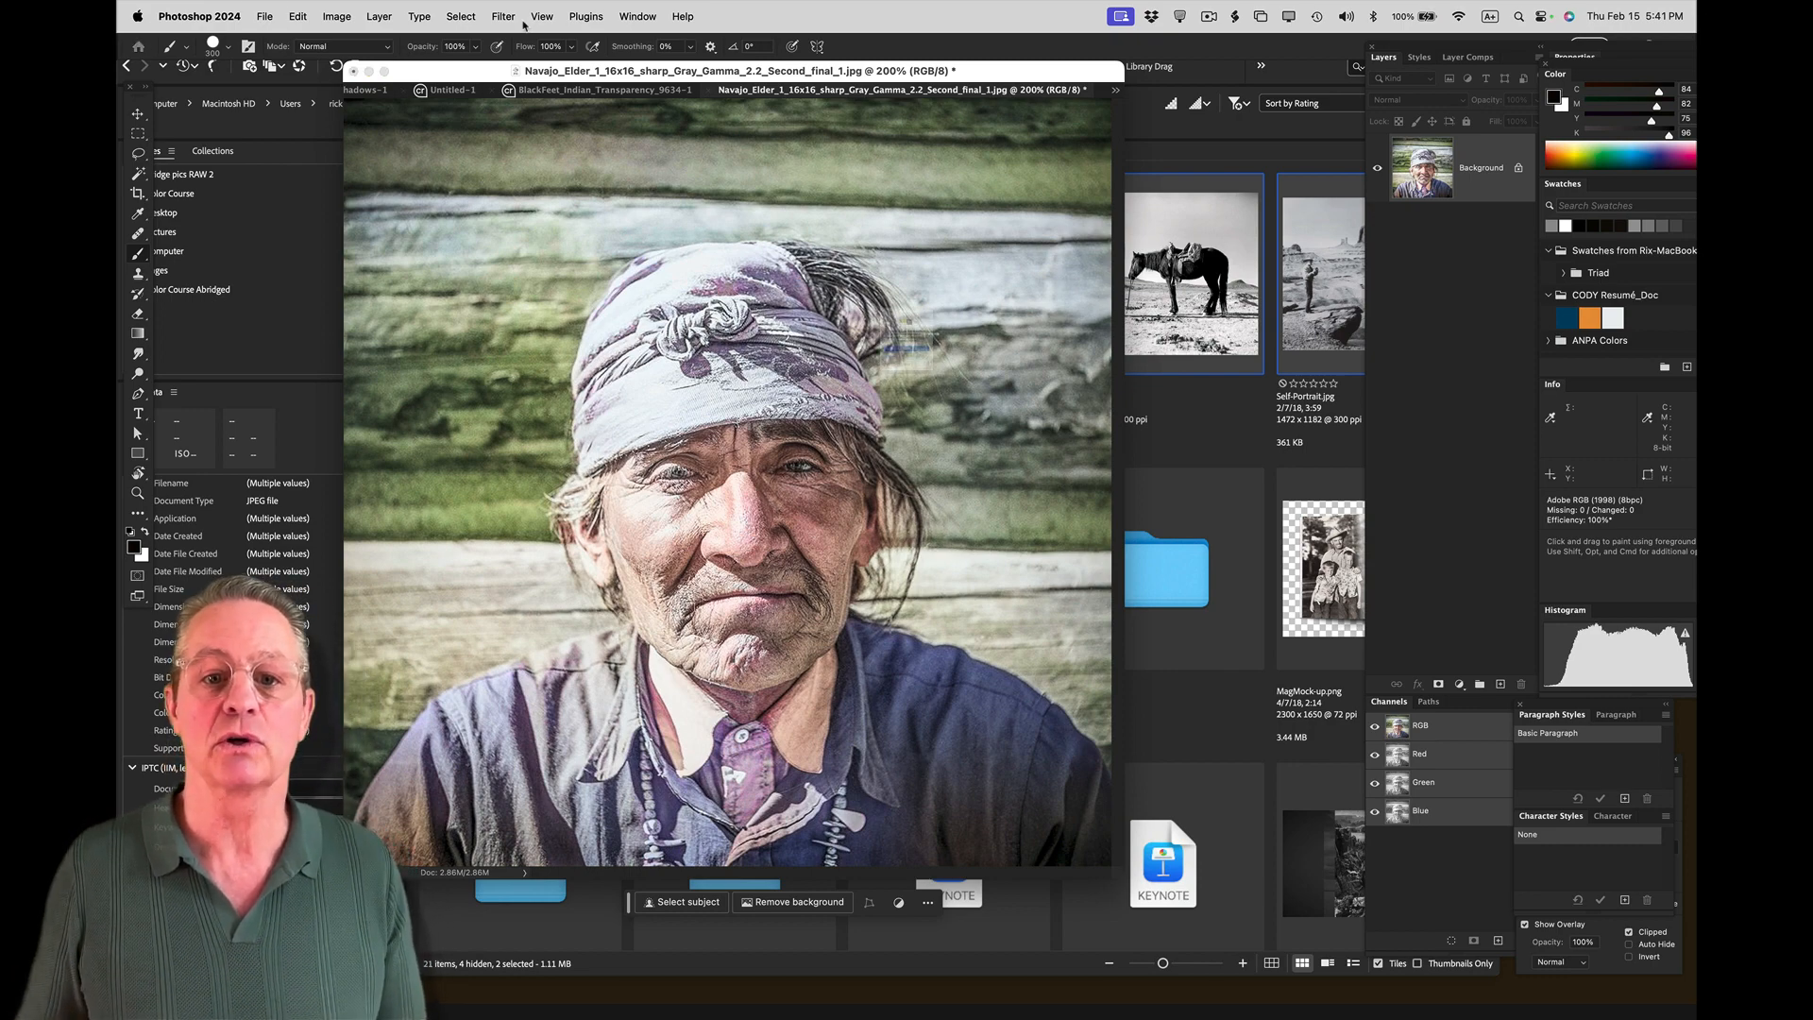
{"action": "left_click", "coordinate": [922, 401]}
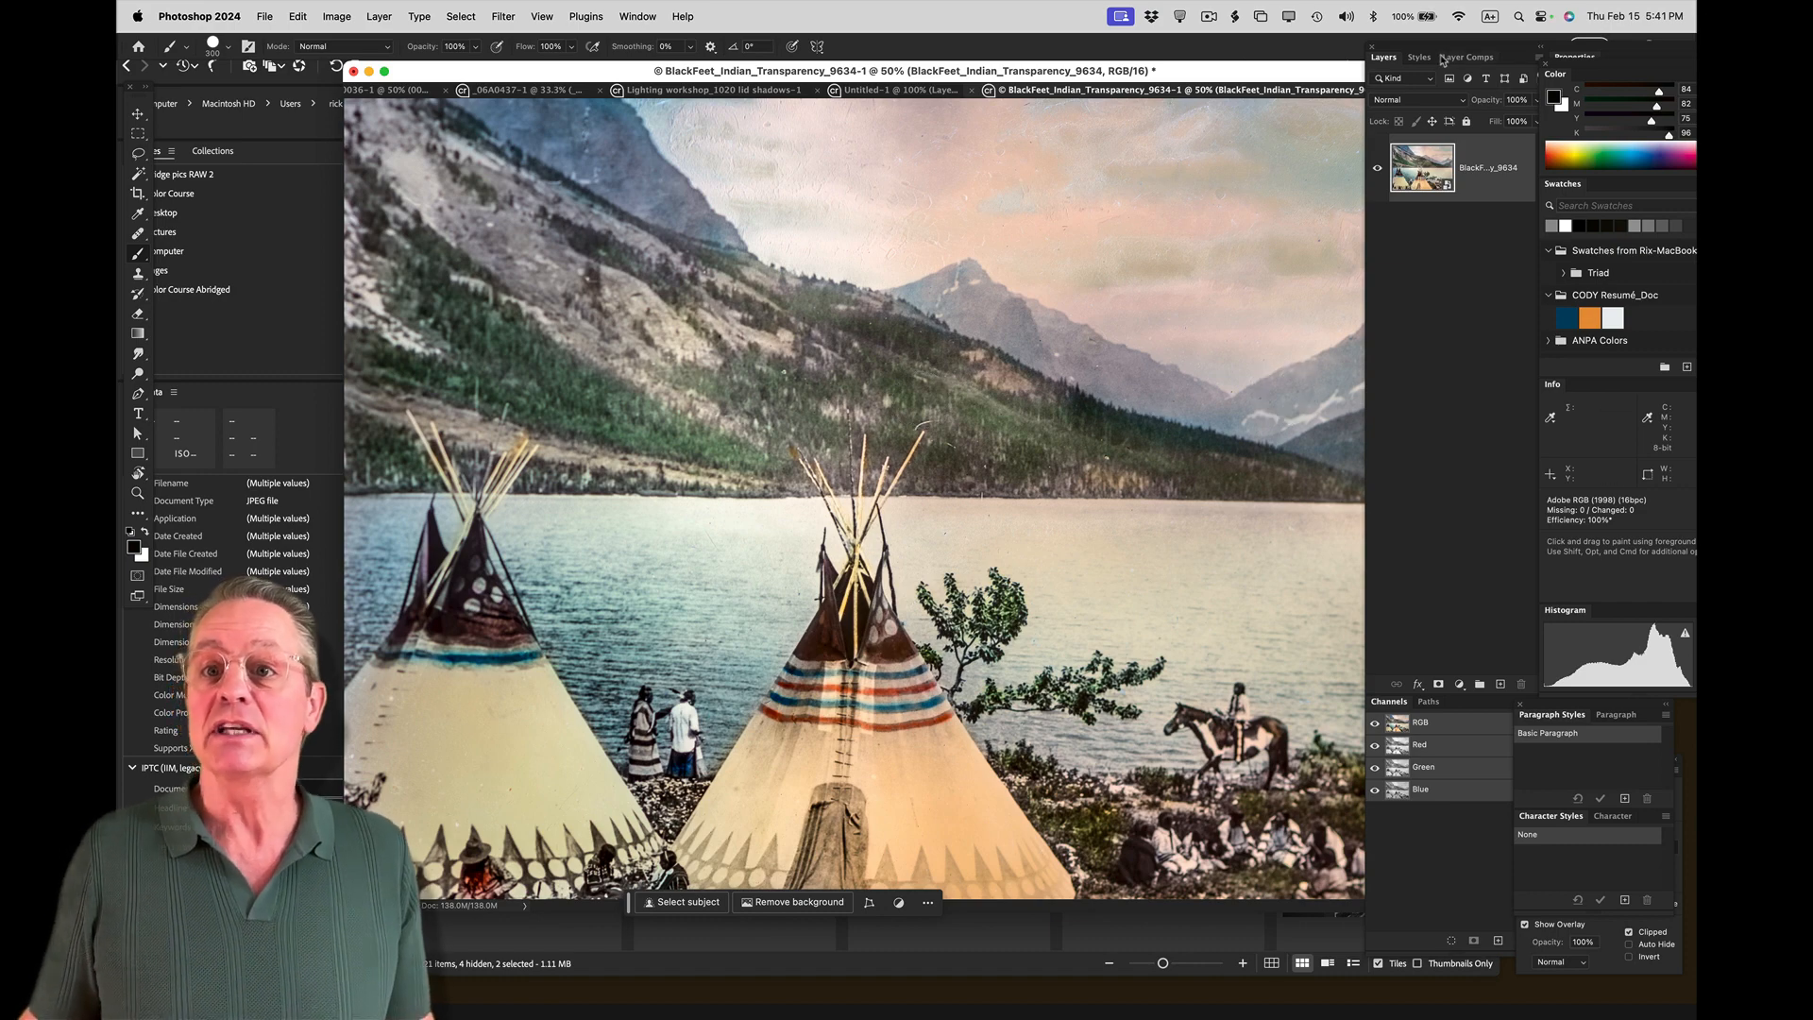
{"action": "left_click_drag", "start_coordinate": [1431, 47], "coordinate": [1554, 52]}
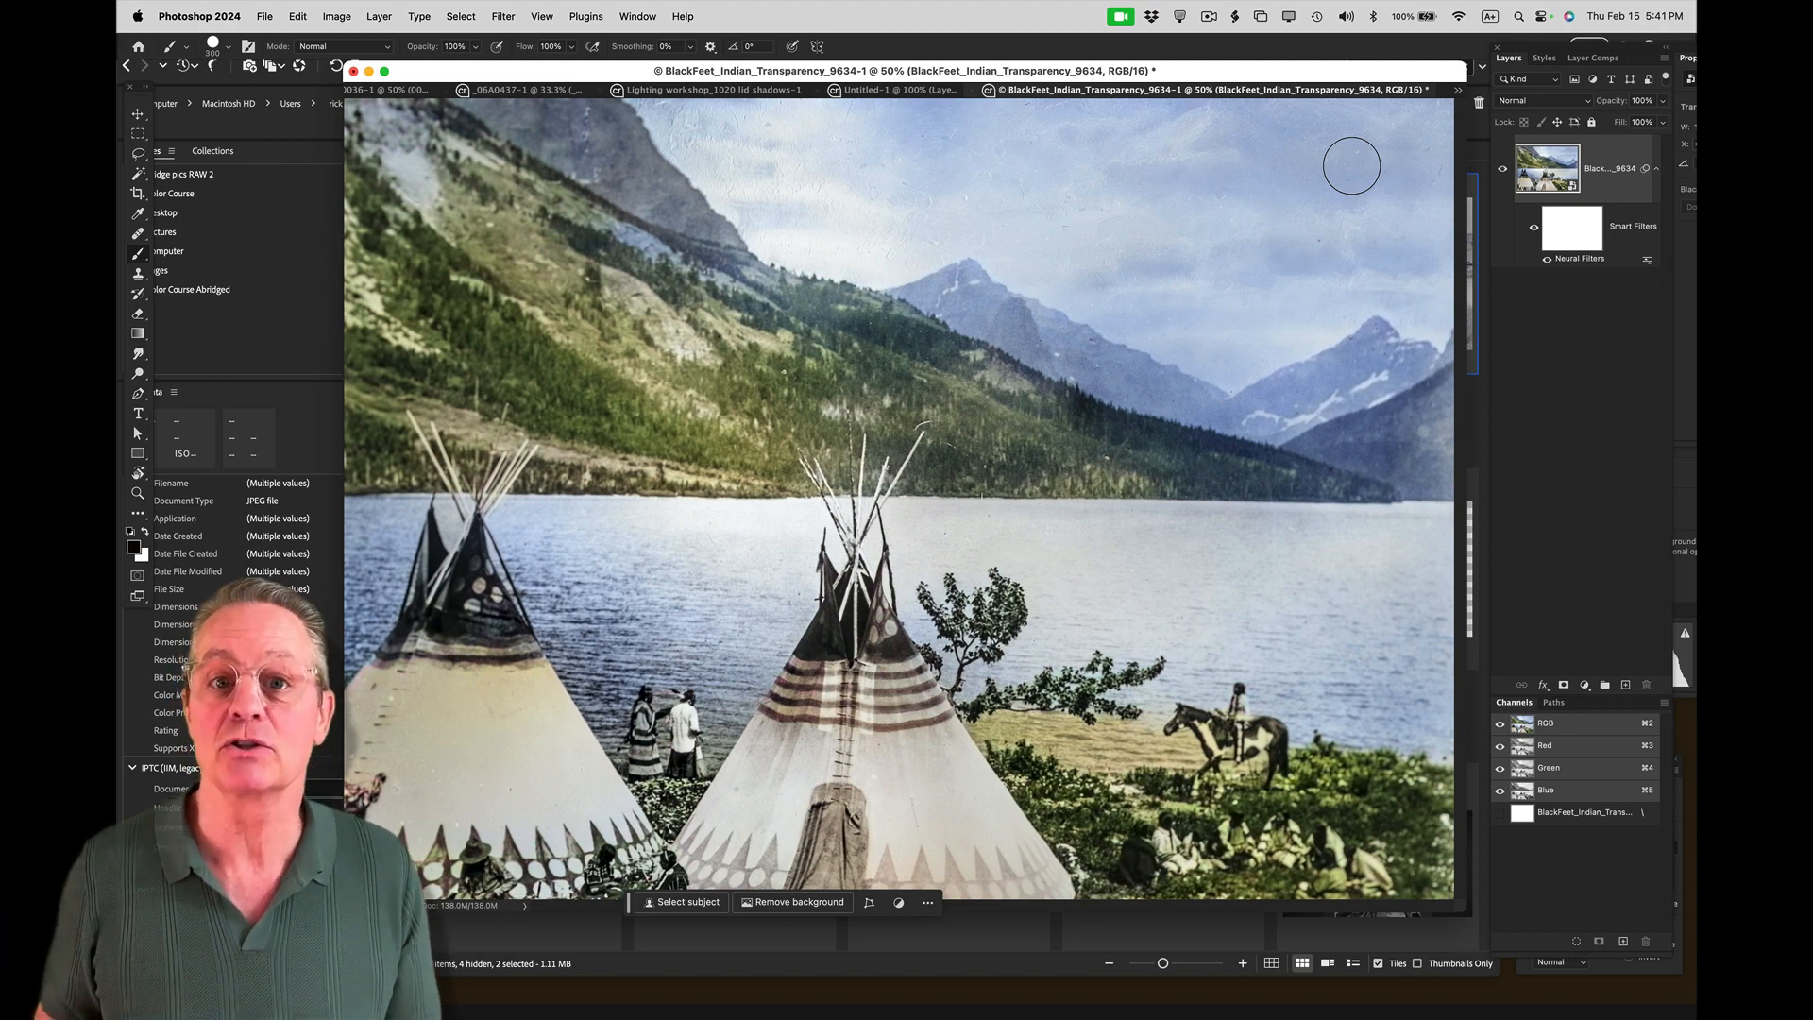
Step: Close the colorized BlackFeet_Indian_Transparency_9634-1 tepee image without saving
{"action": "key", "text": "super"}
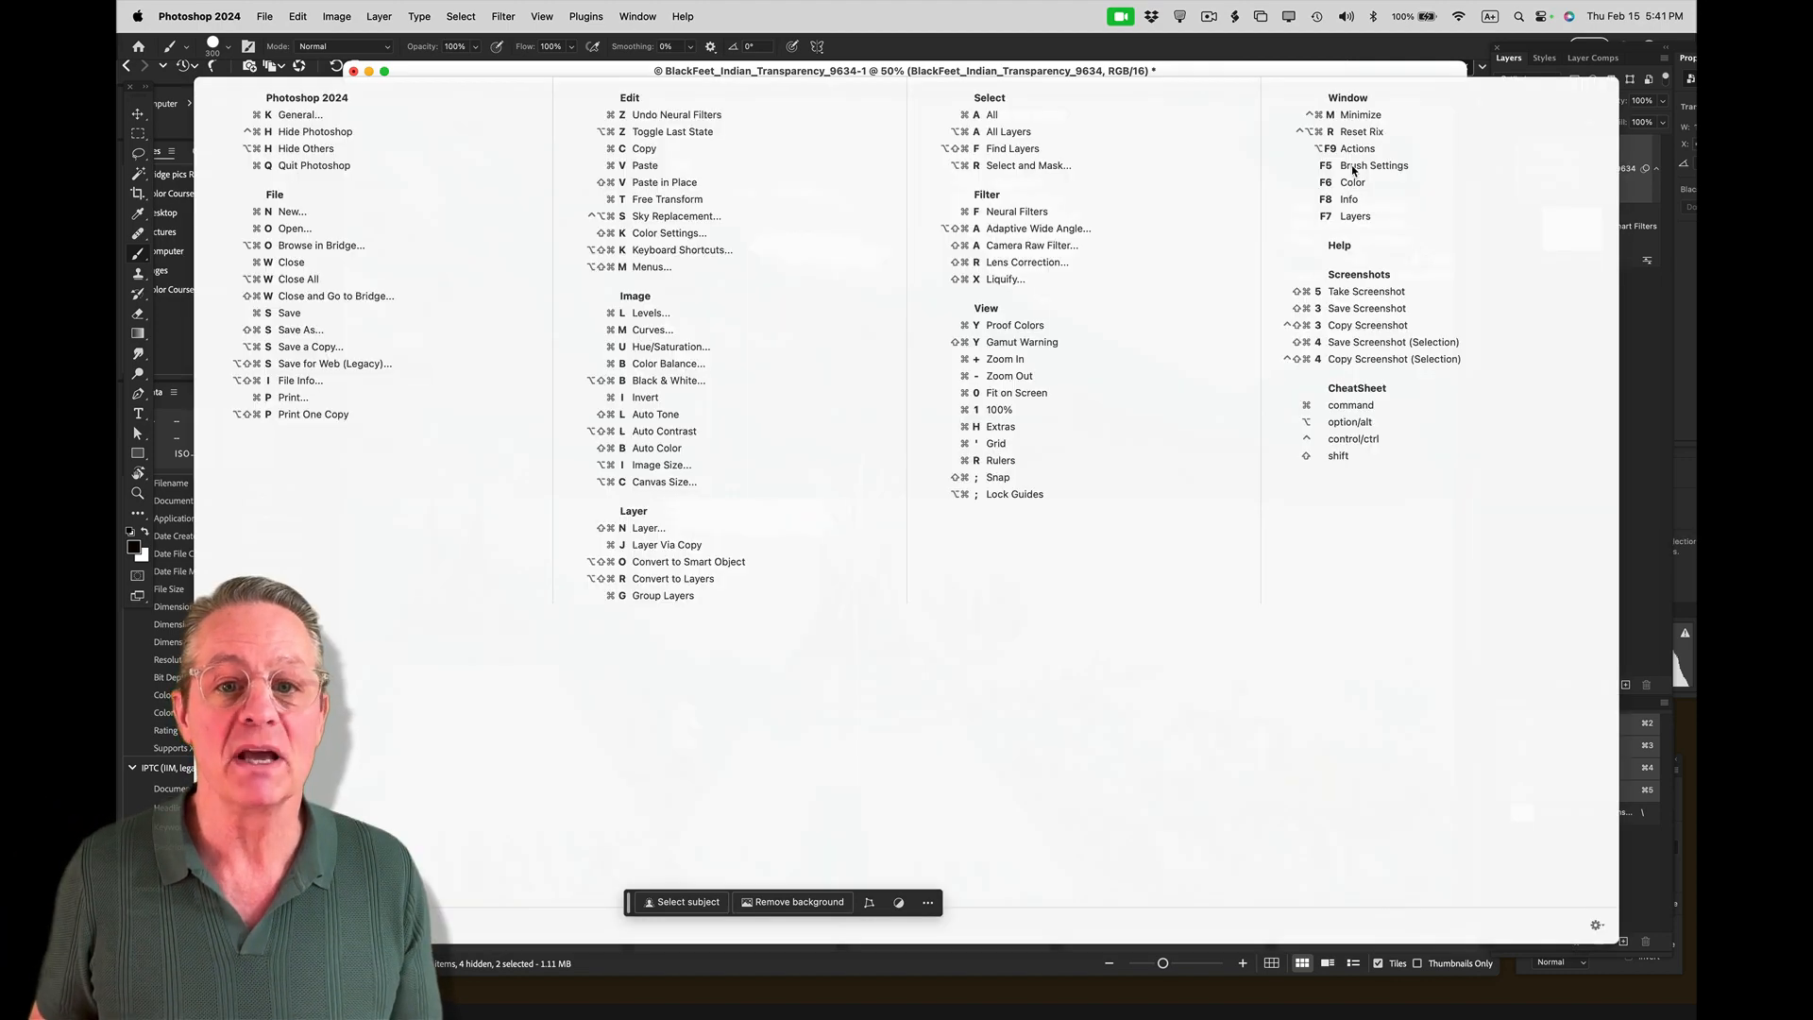
{"action": "key", "text": "super+w"}
{"action": "key", "text": "super+d"}
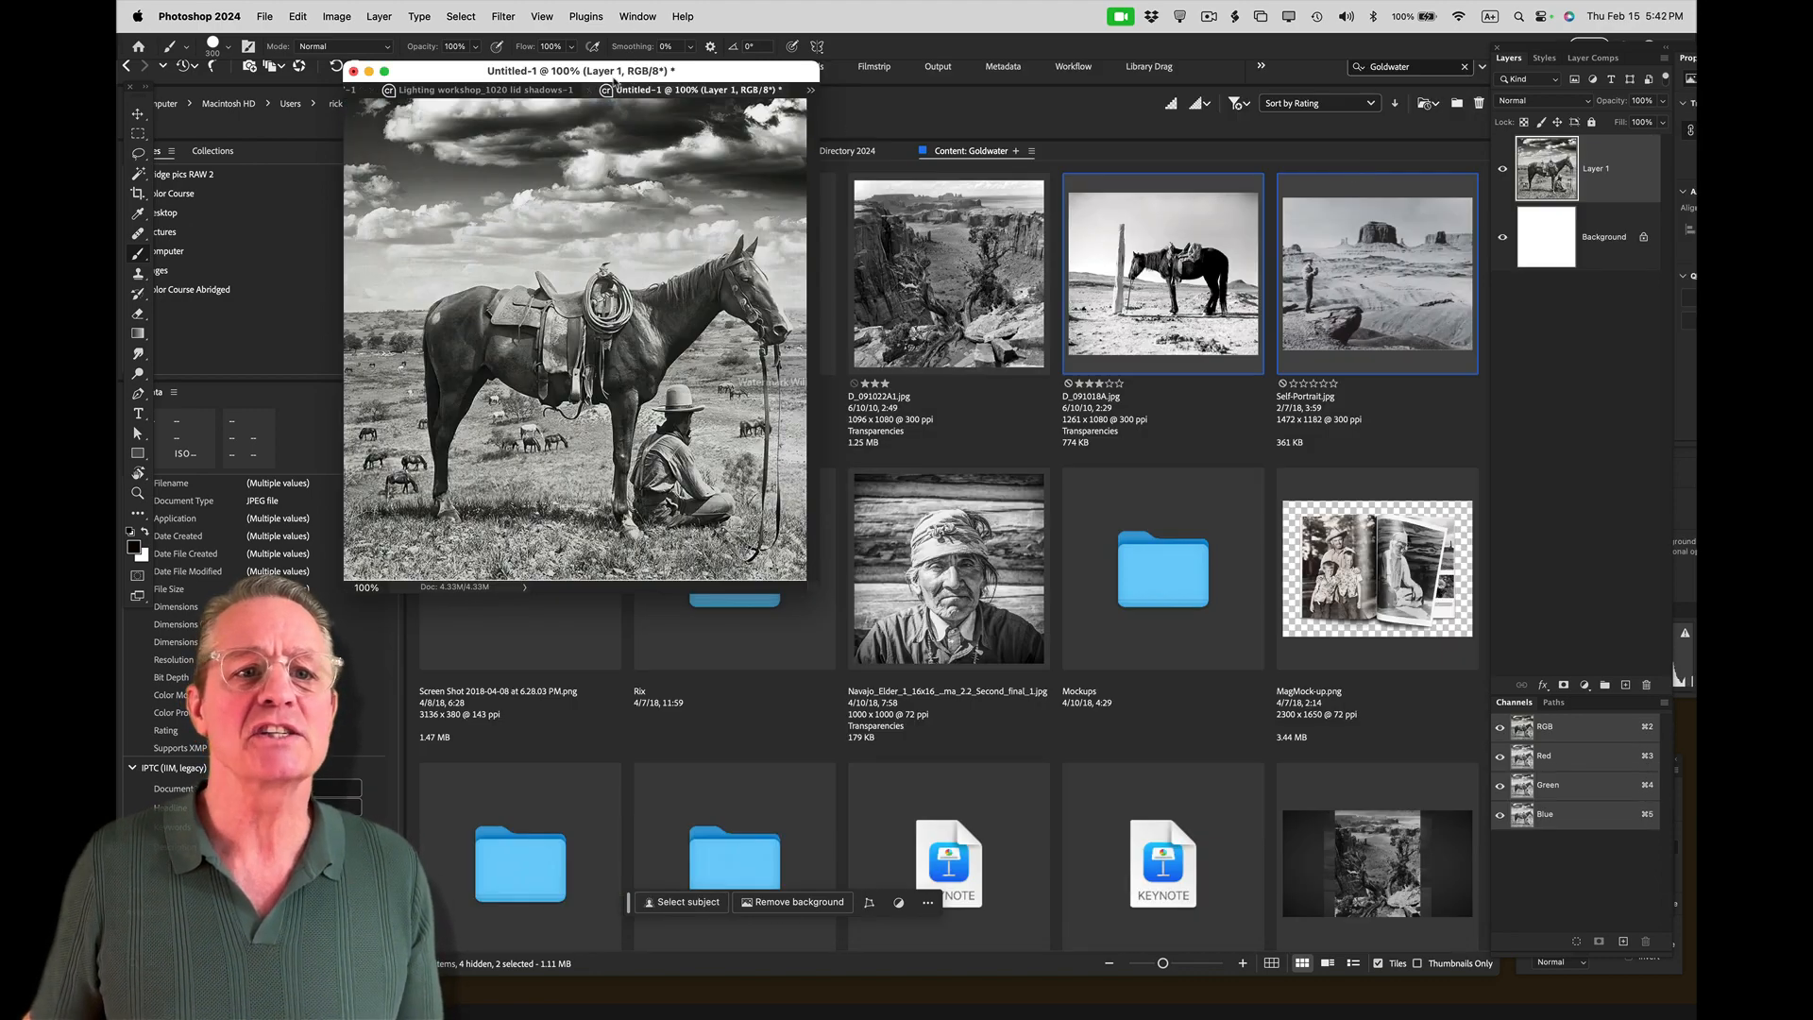
Step: Enlarge the horse image's document window and convert the image to Grayscale, flattening its layers and discarding the color information
{"action": "left_click_drag", "start_coordinate": [432, 74], "coordinate": [357, 72]}
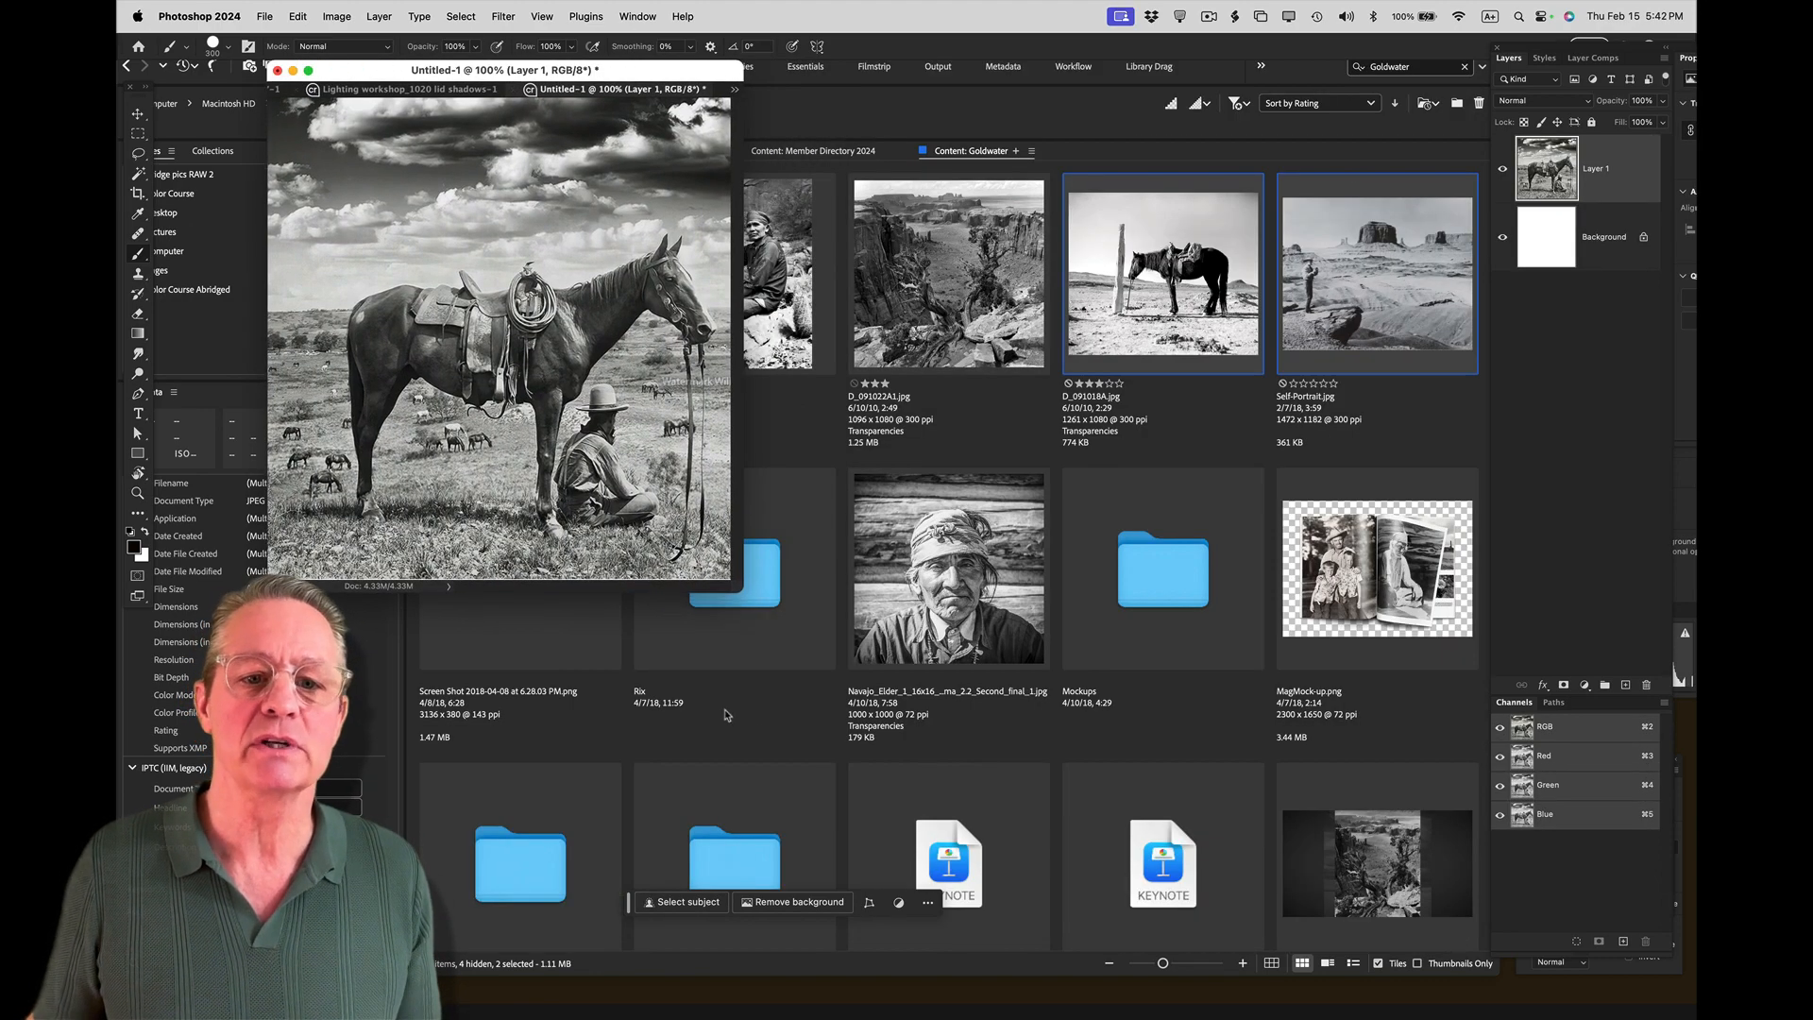
{"action": "left_click_drag", "start_coordinate": [738, 589], "coordinate": [1034, 839]}
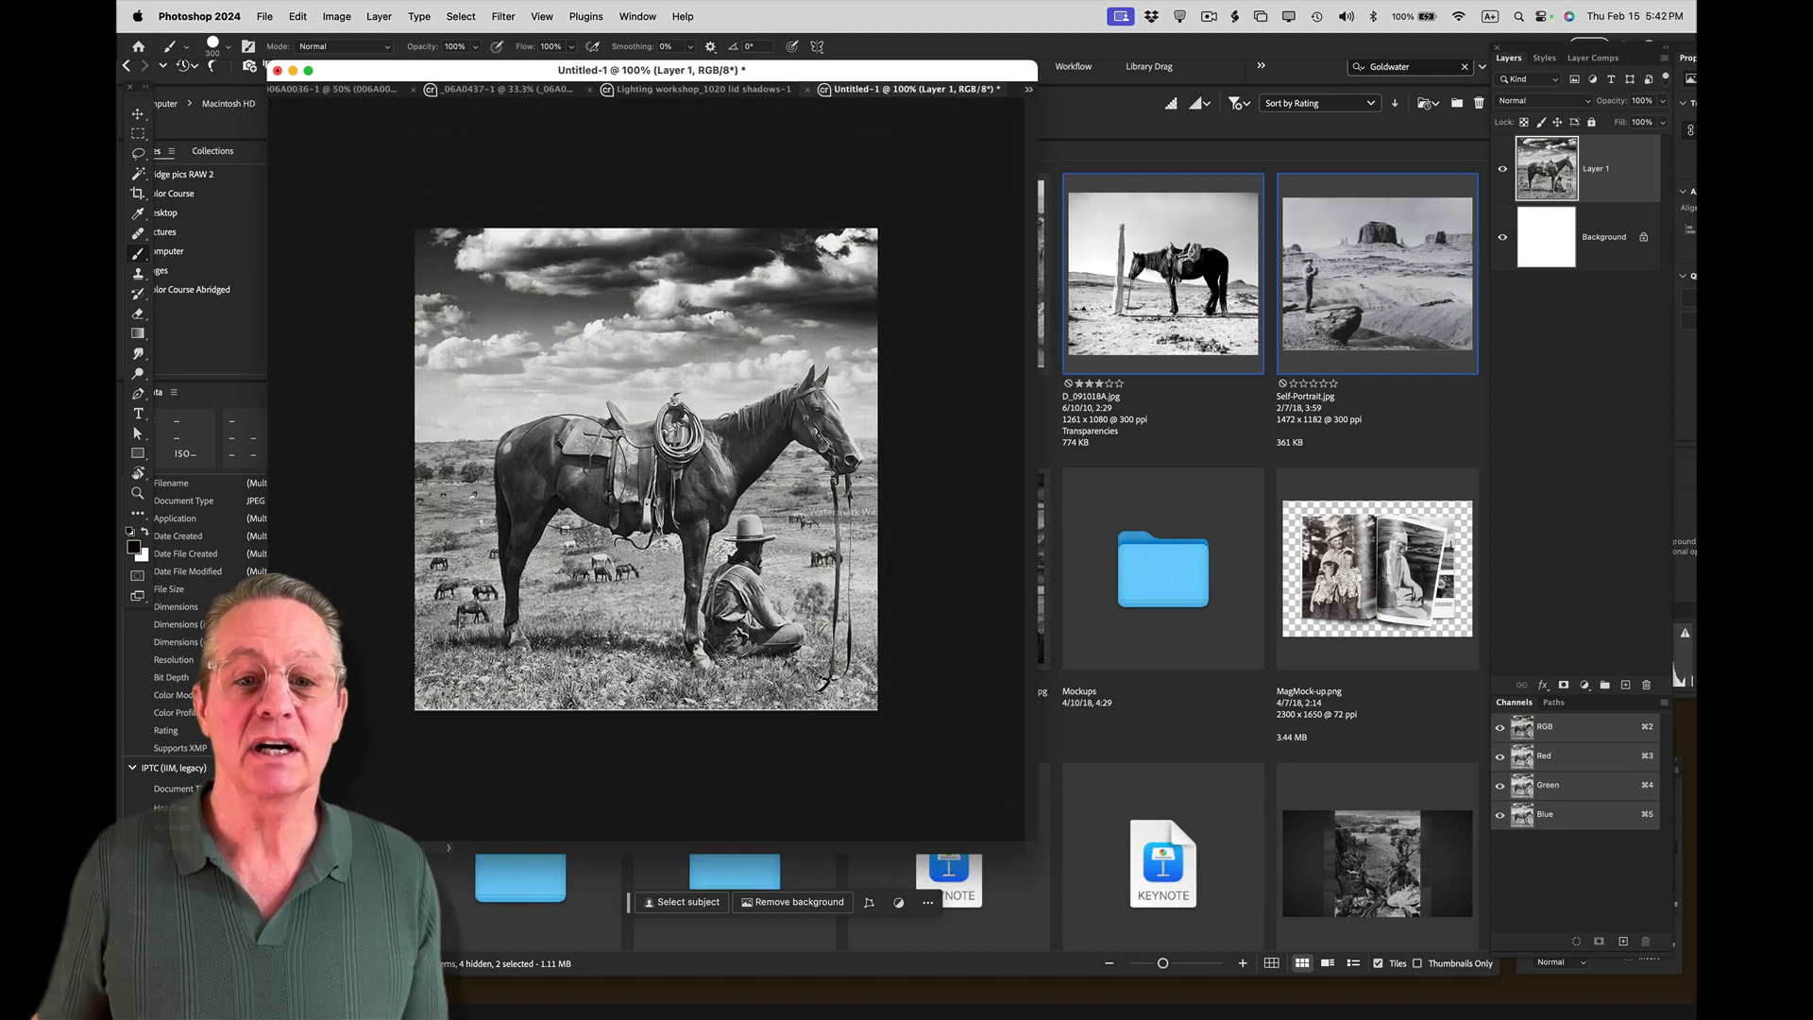
{"action": "left_click", "coordinate": [335, 14]}
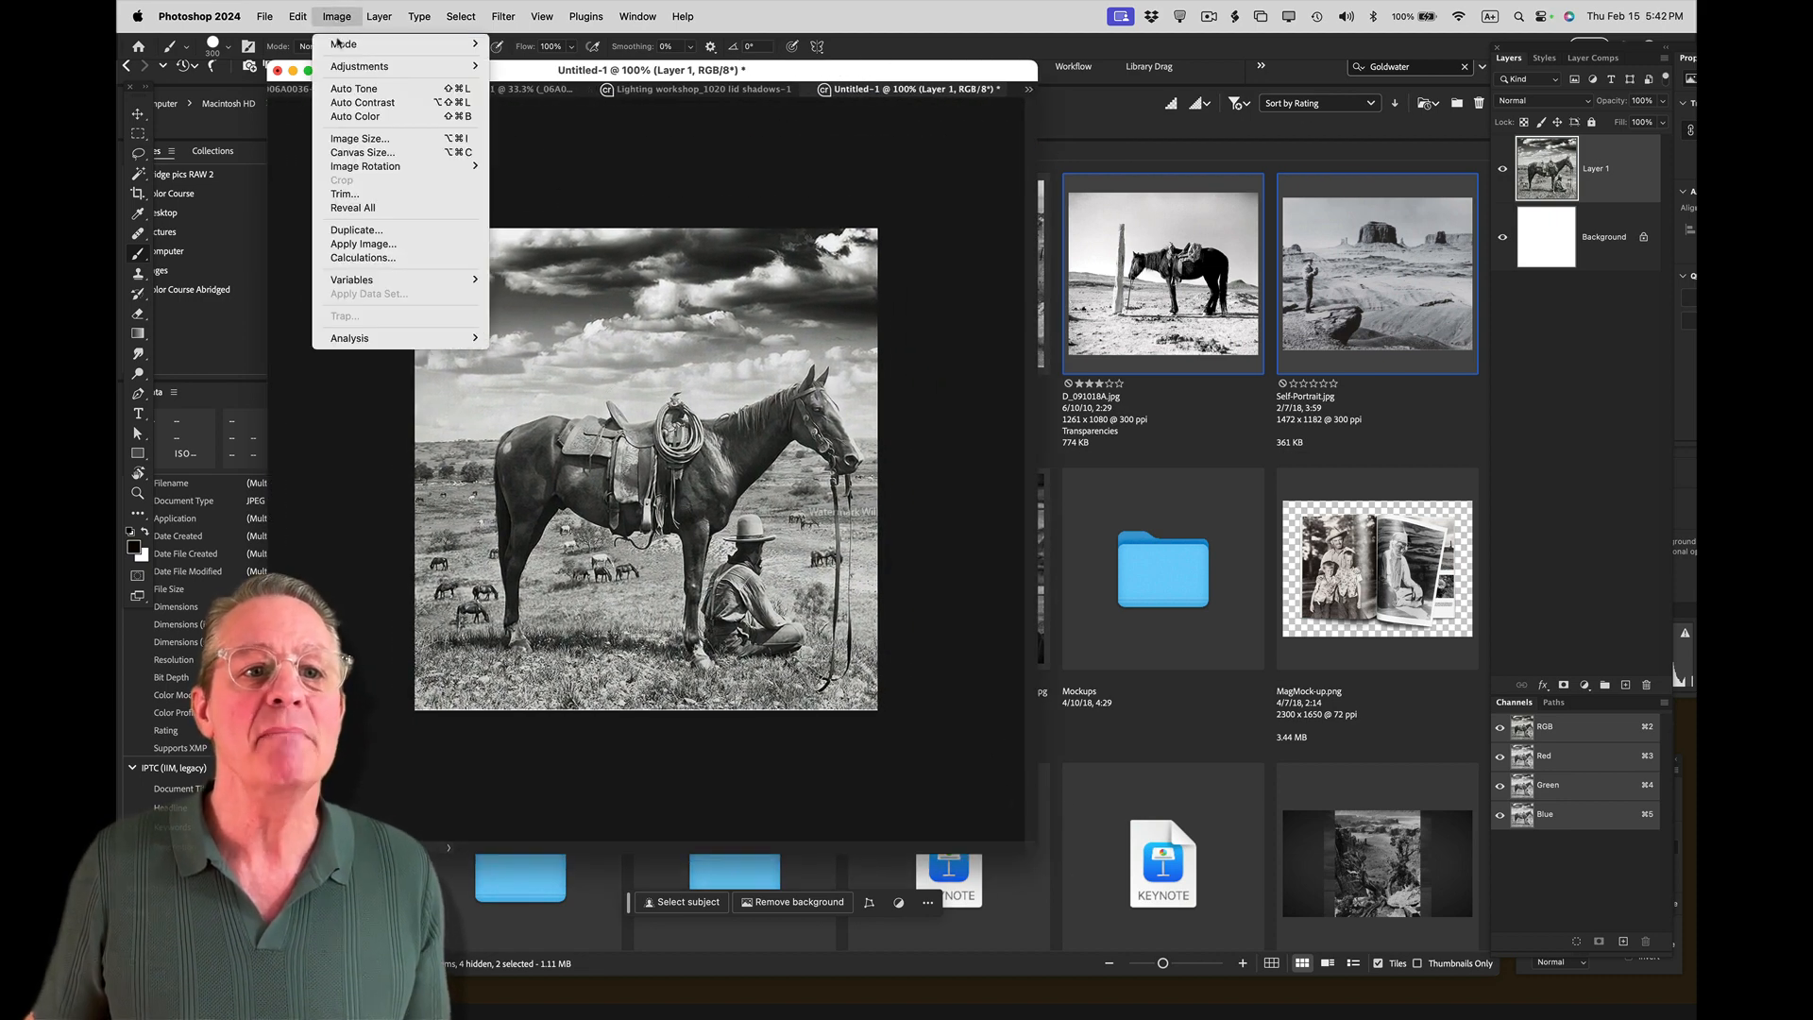
{"action": "mouse_move", "coordinate": [394, 47]}
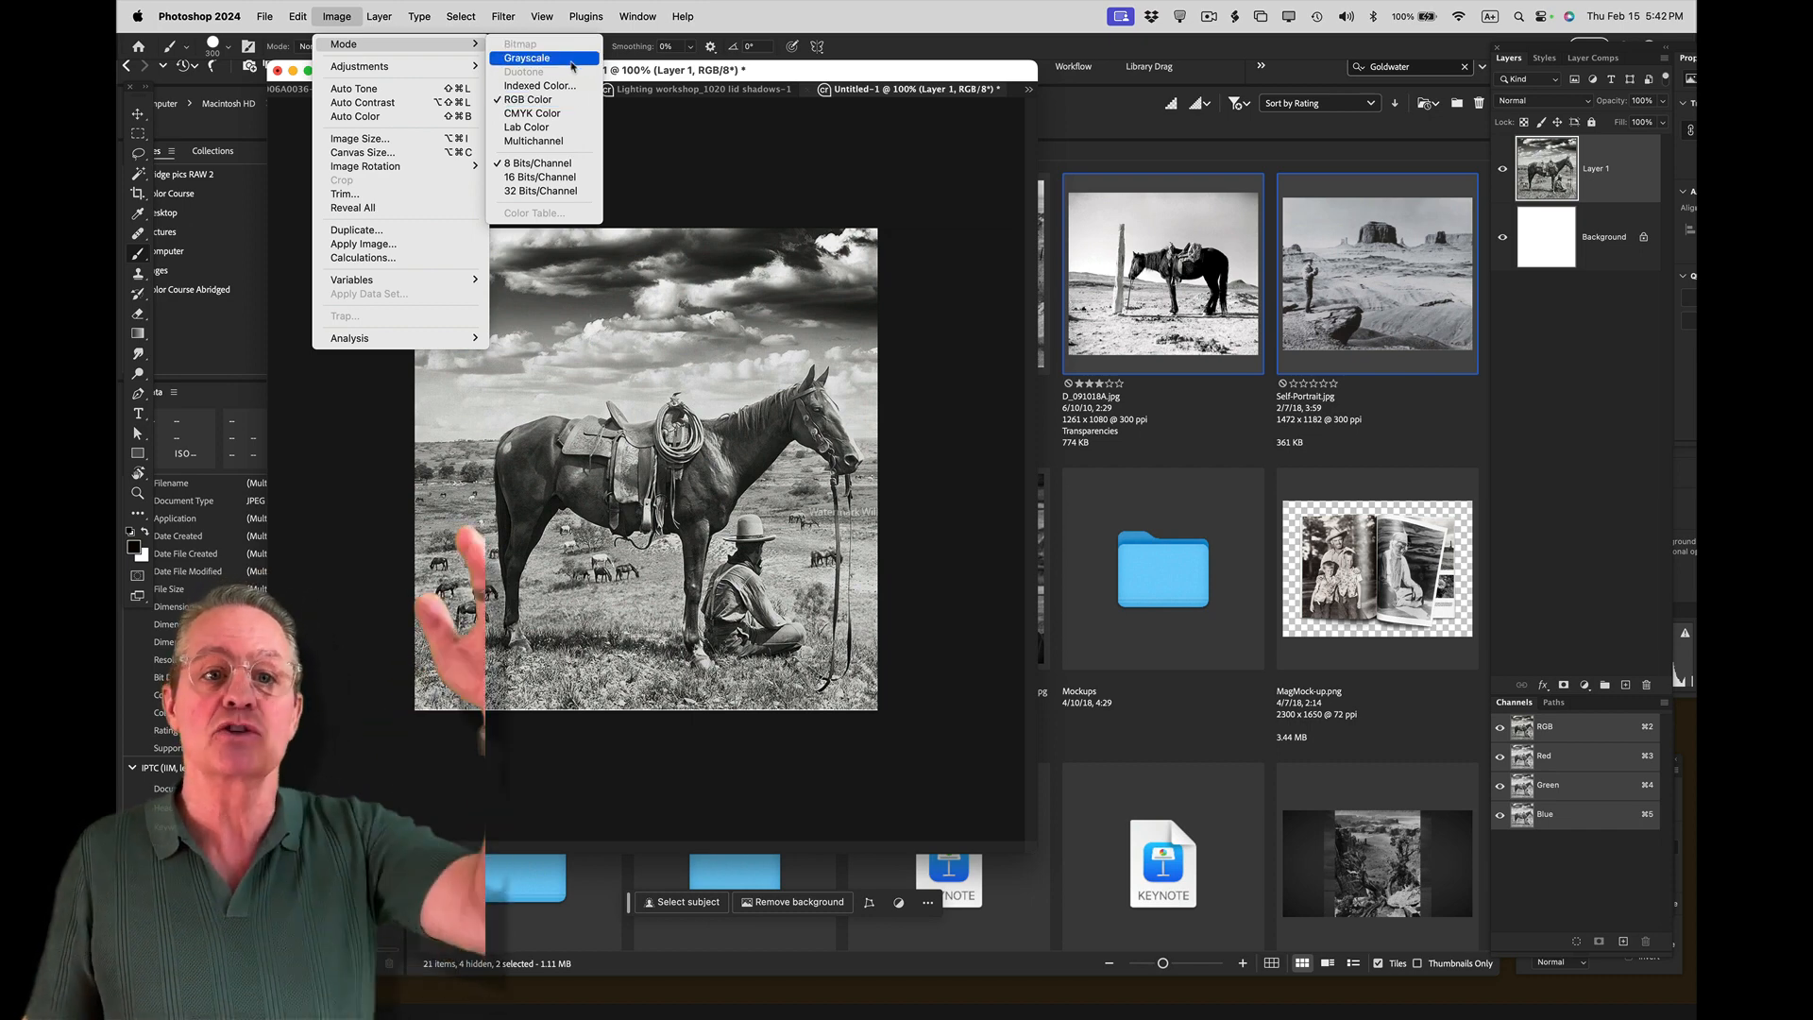
{"action": "left_click", "coordinate": [570, 59]}
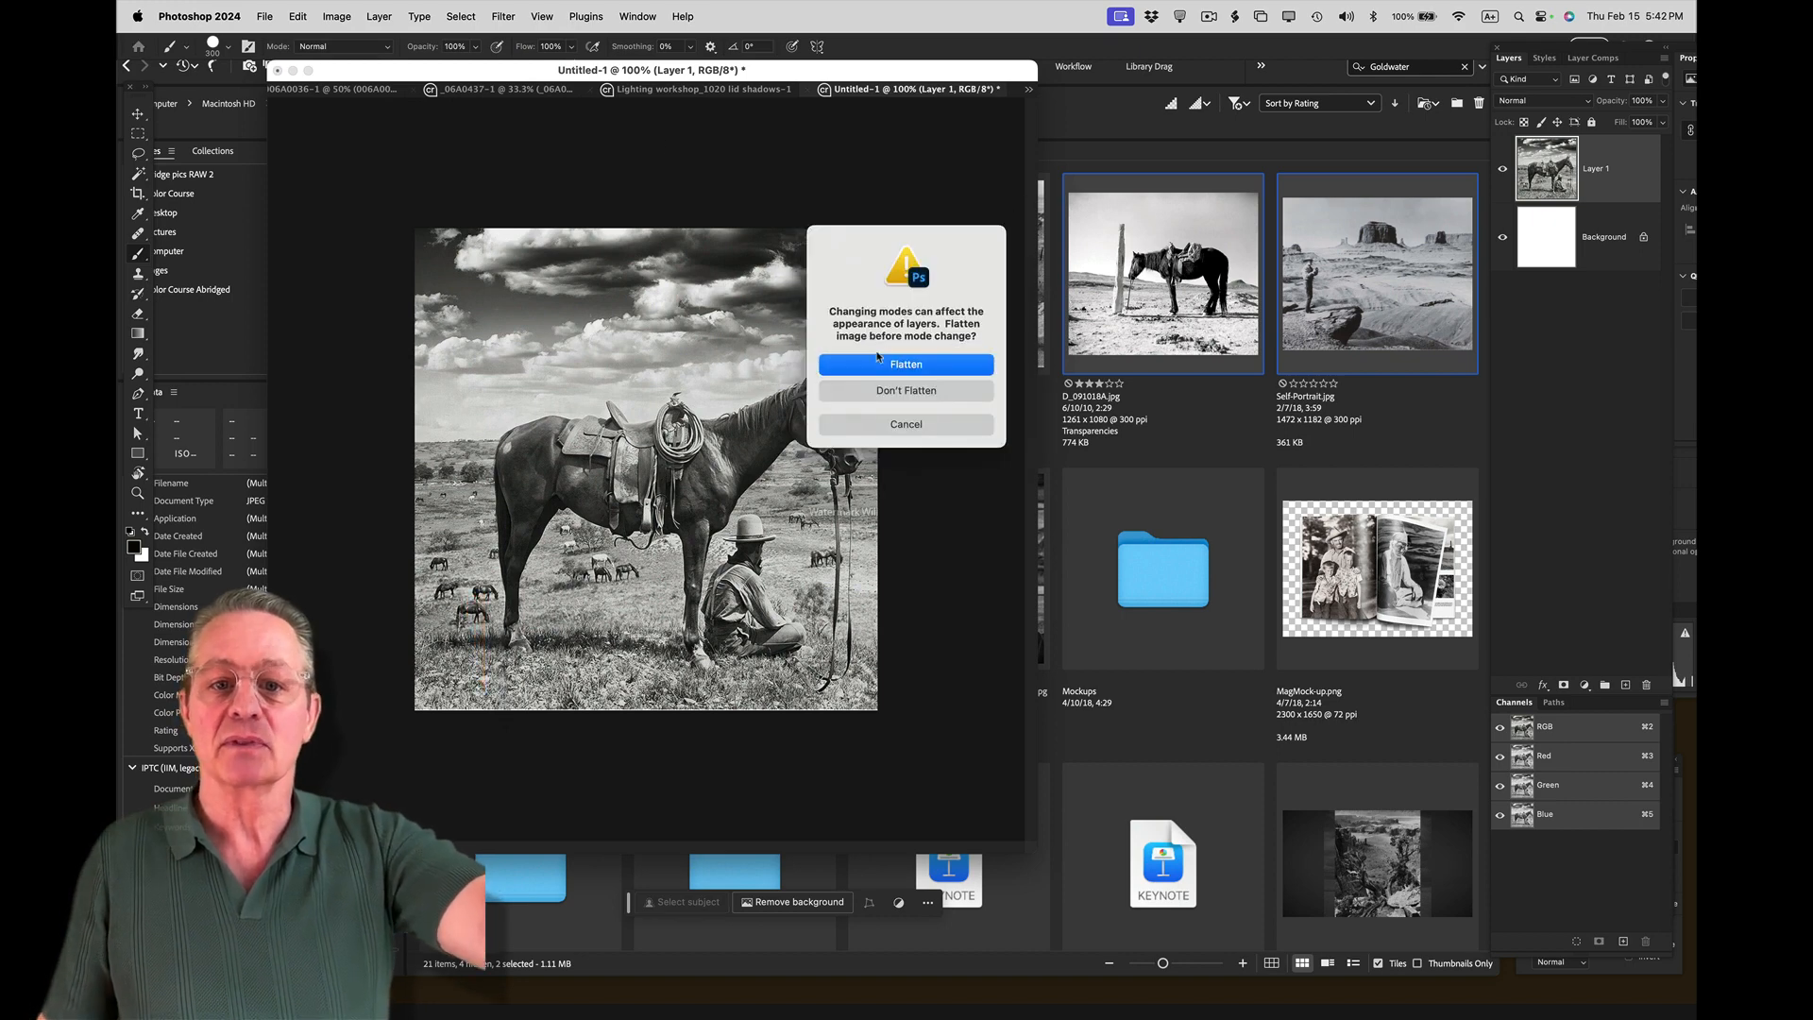
{"action": "left_click", "coordinate": [883, 363]}
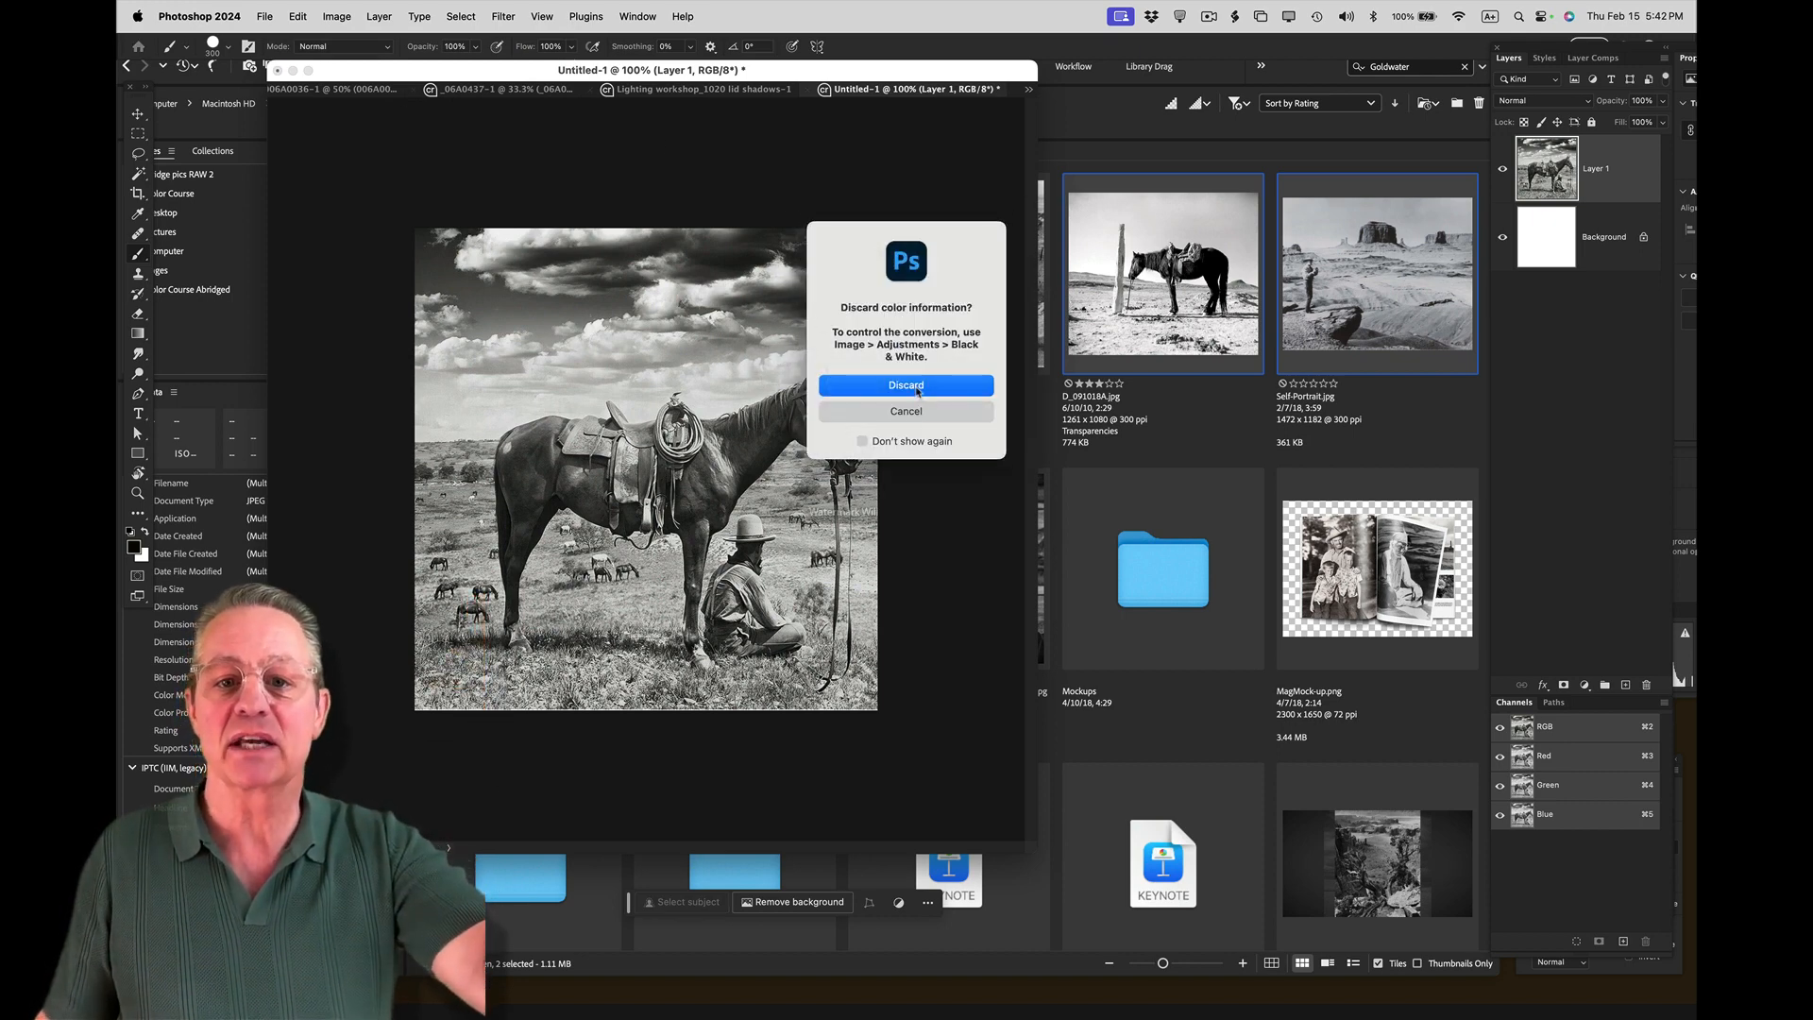
{"action": "left_click", "coordinate": [916, 390]}
Step: Convert the flattened horse image back to RGB Color and close it without saving once colorized
{"action": "left_click", "coordinate": [337, 16]}
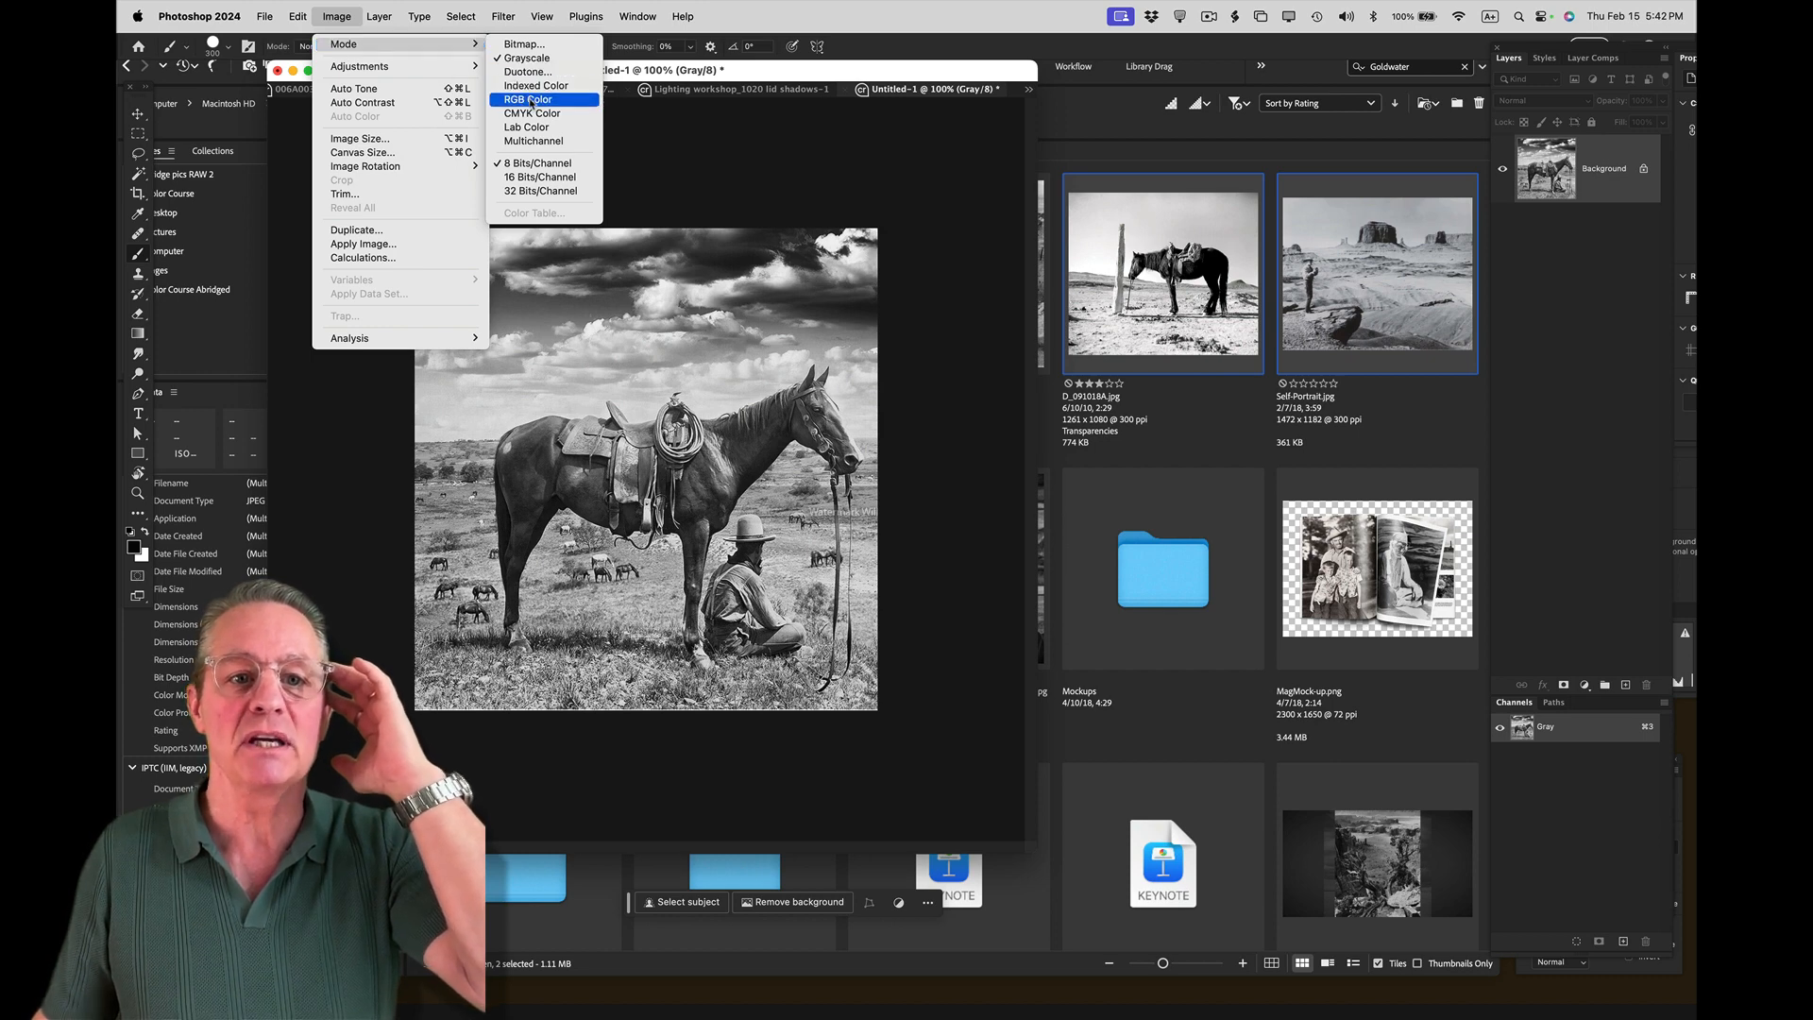
{"action": "left_click", "coordinate": [532, 101]}
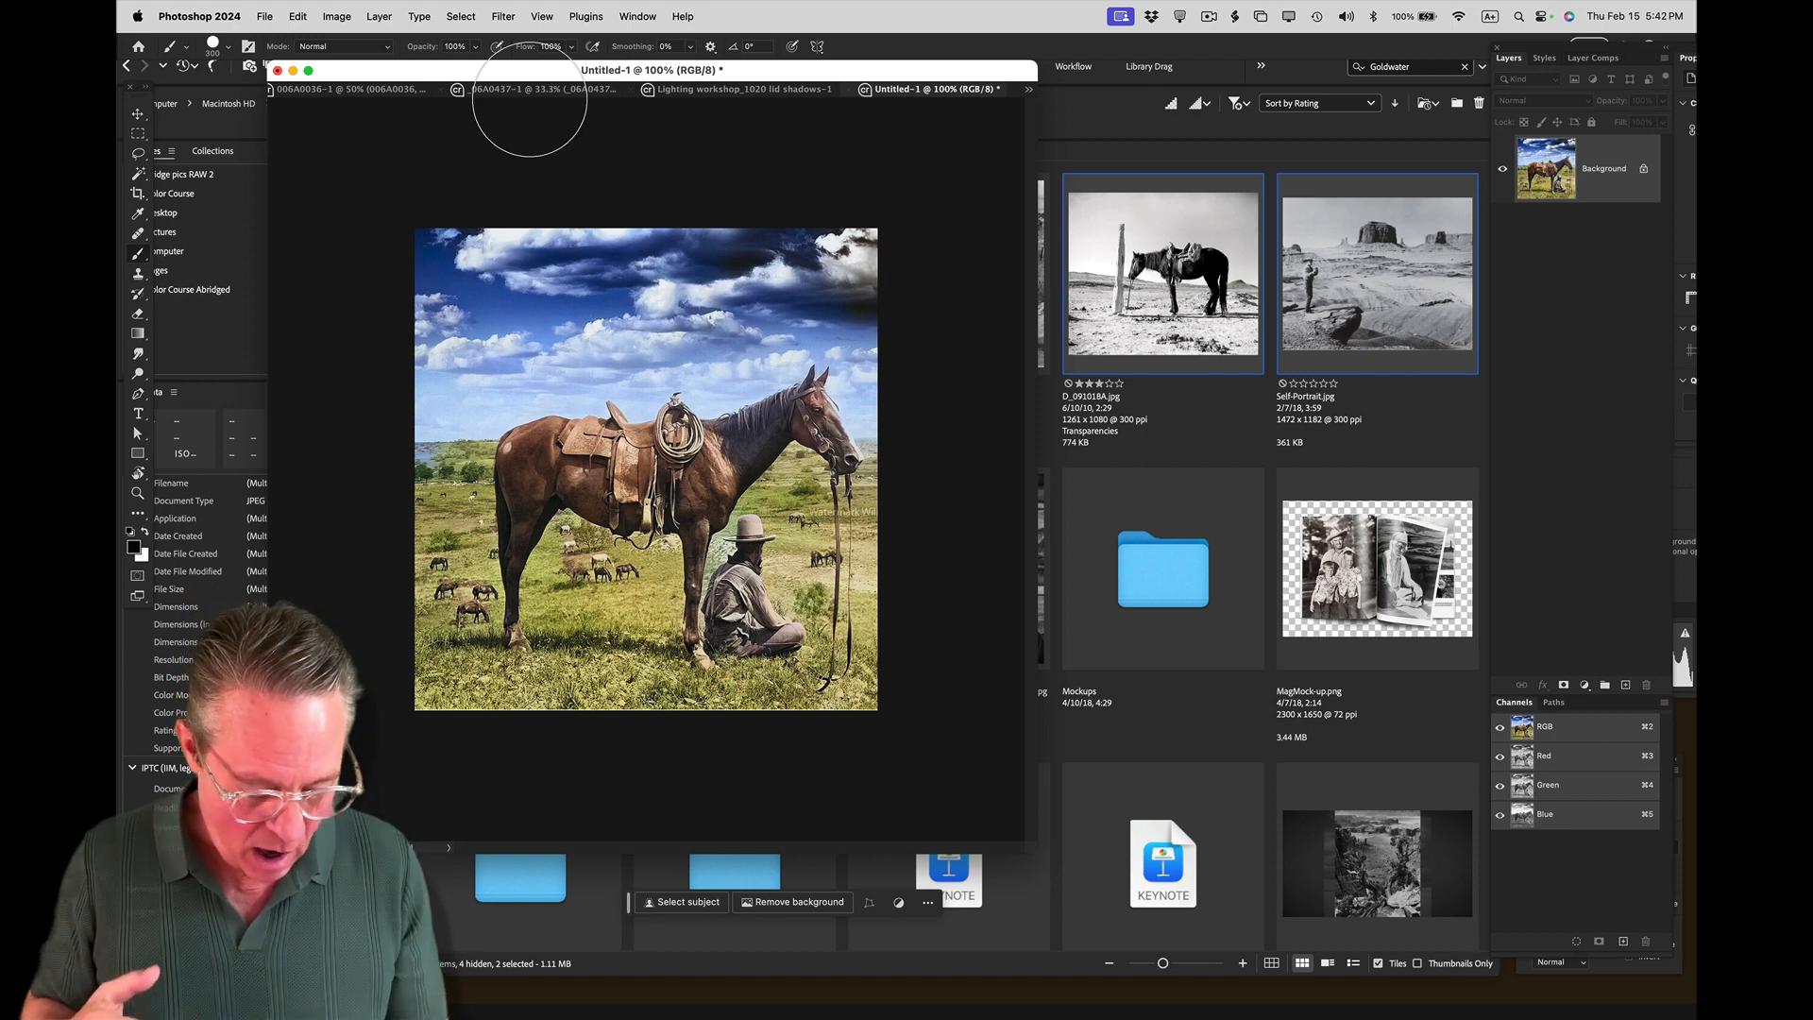
{"action": "key", "text": "super+w"}
{"action": "key", "text": "d"}
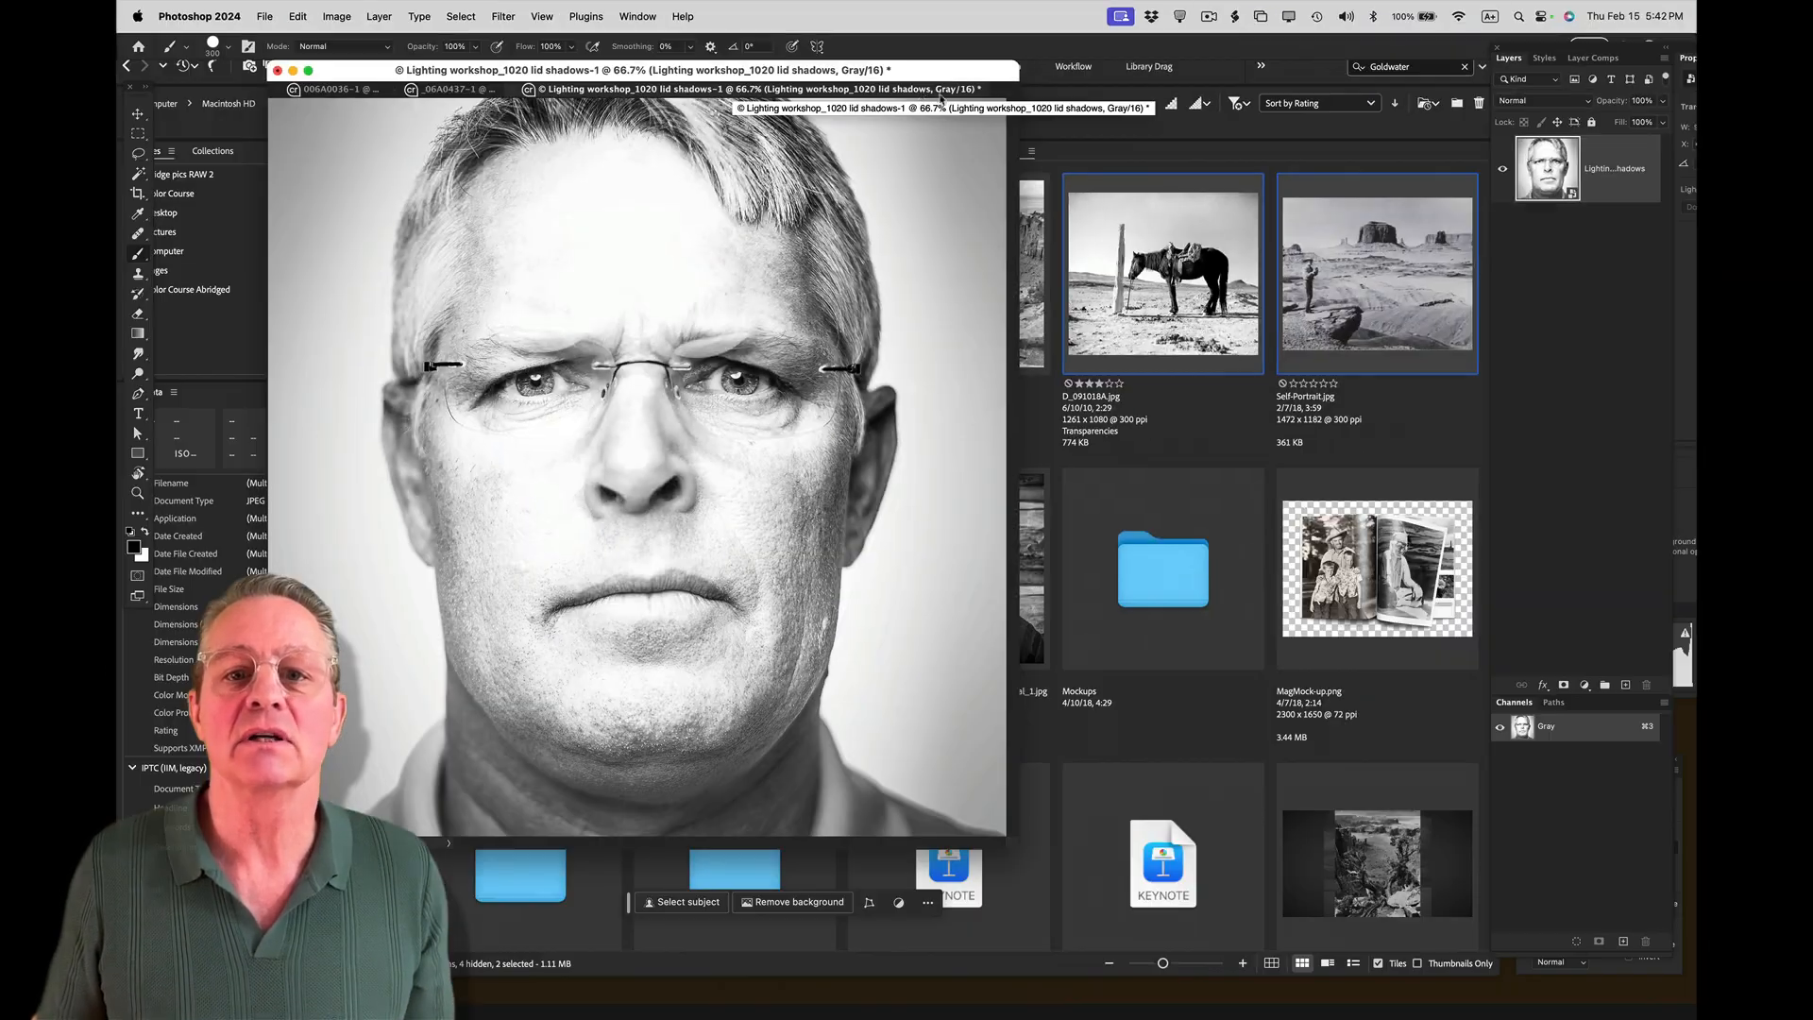
Step: Convert the grayscale close-up portrait to RGB Color, rasterizing its smart object, and close it without saving once colorized
{"action": "left_click", "coordinate": [336, 16]}
{"action": "mouse_move", "coordinate": [343, 45]}
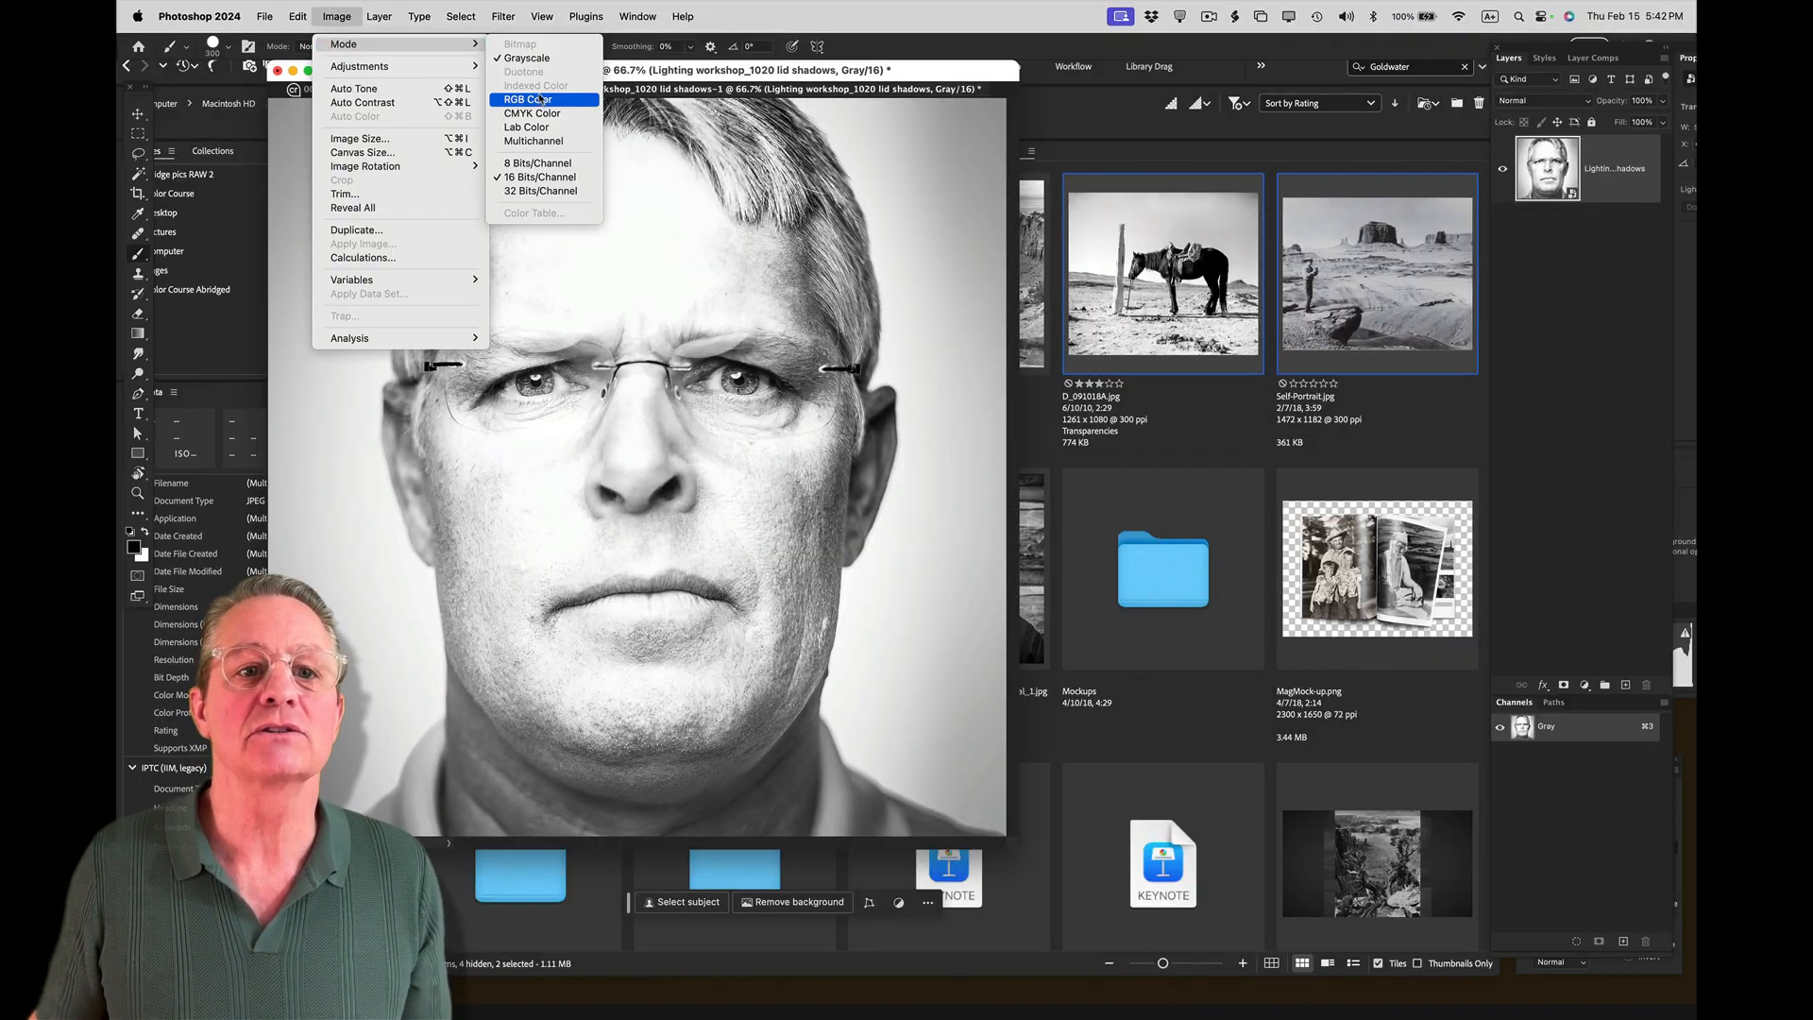
{"action": "left_click", "coordinate": [540, 99]}
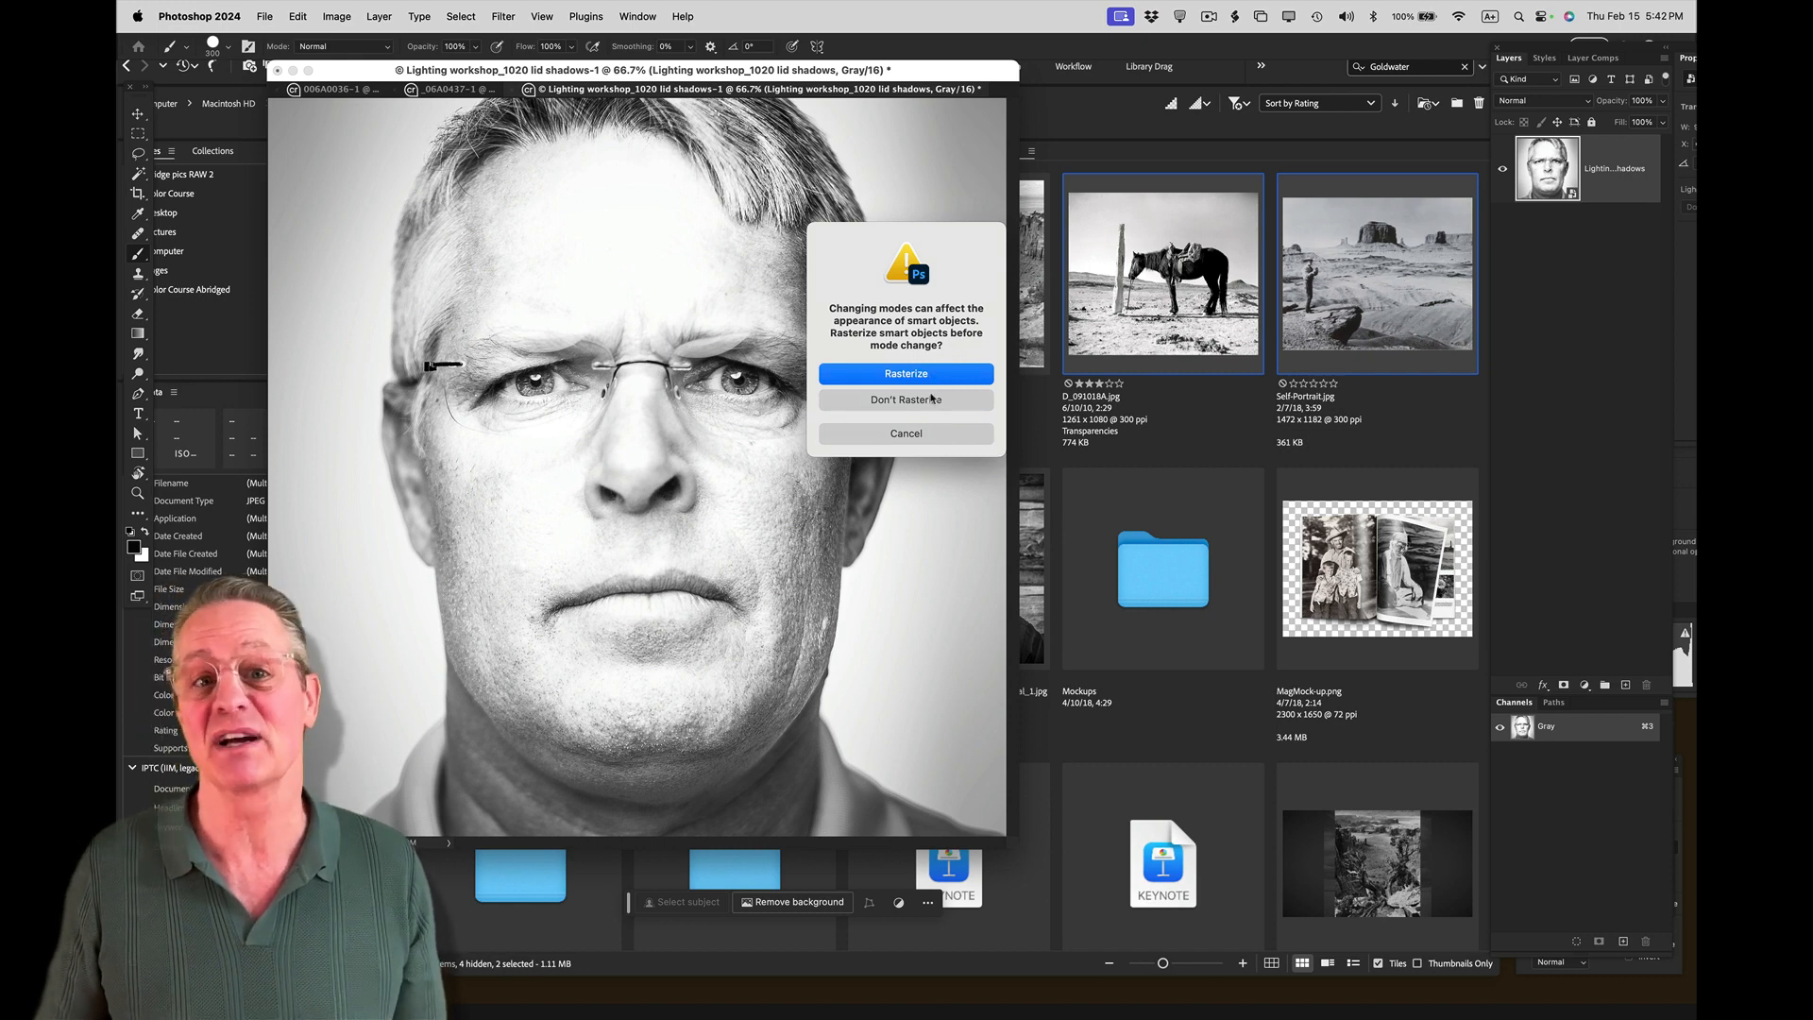
{"action": "left_click", "coordinate": [931, 374]}
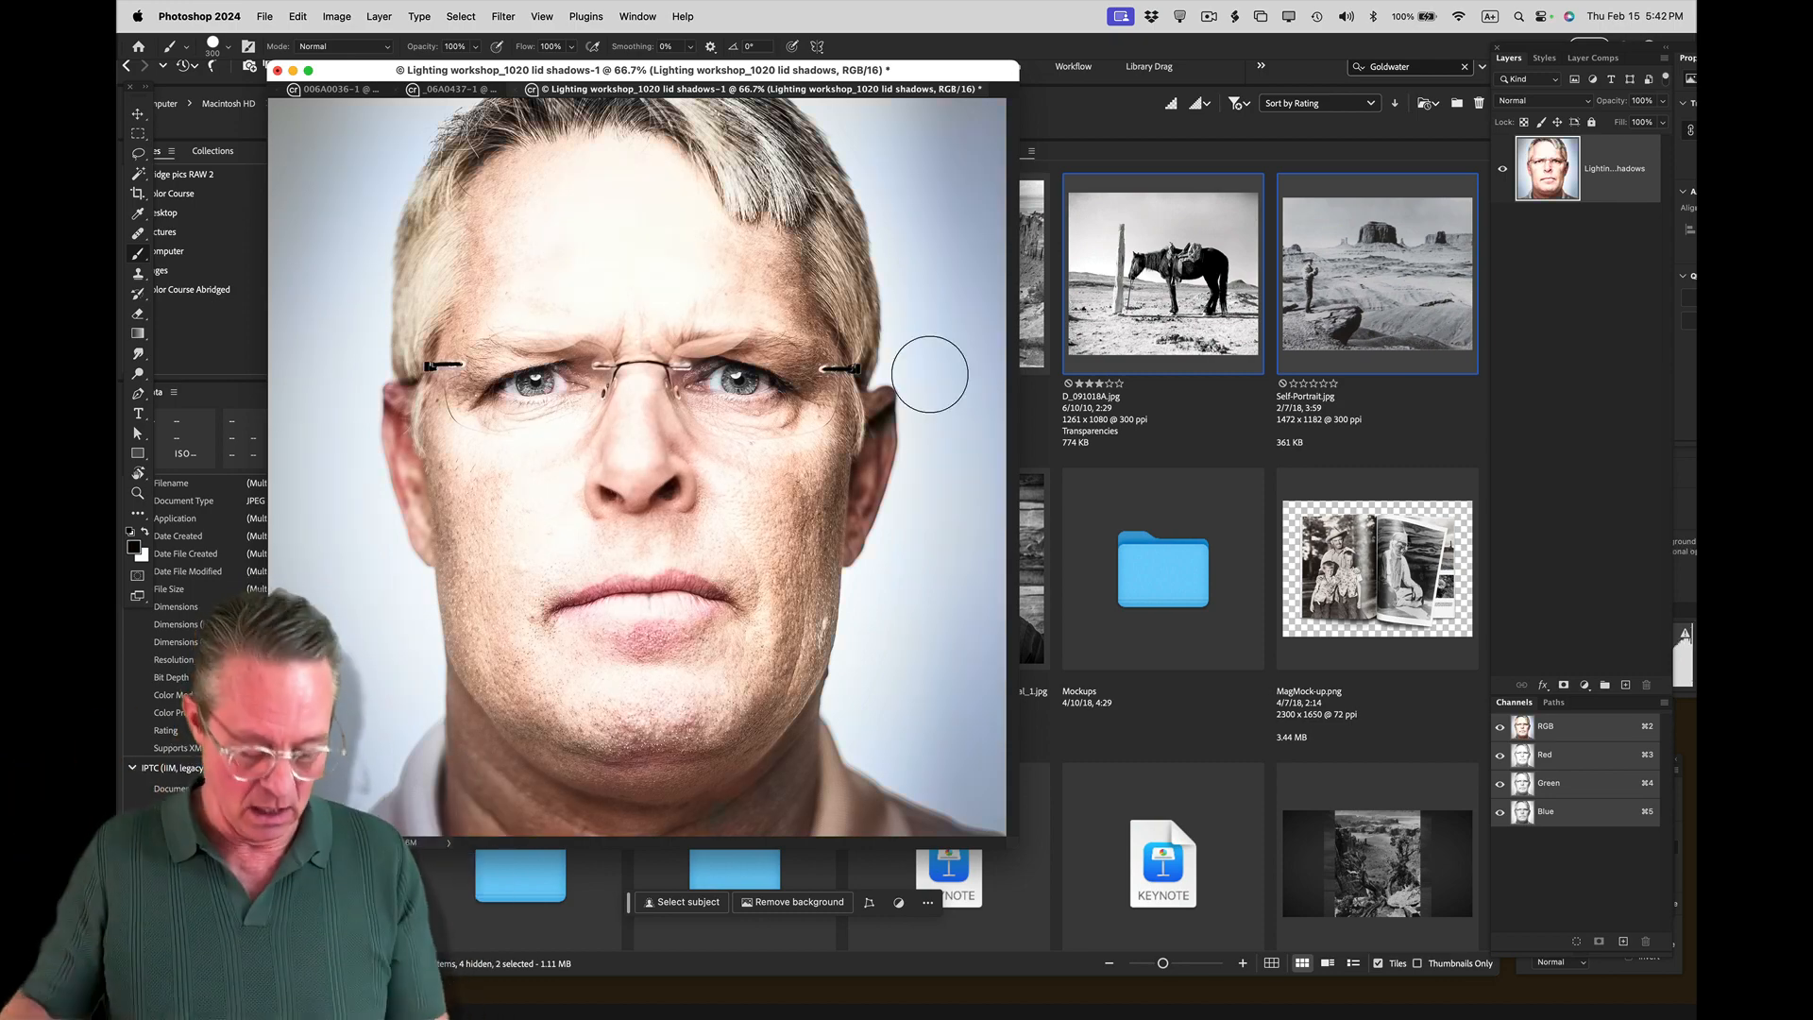
{"action": "key", "text": "super+w"}
{"action": "key", "text": "d"}
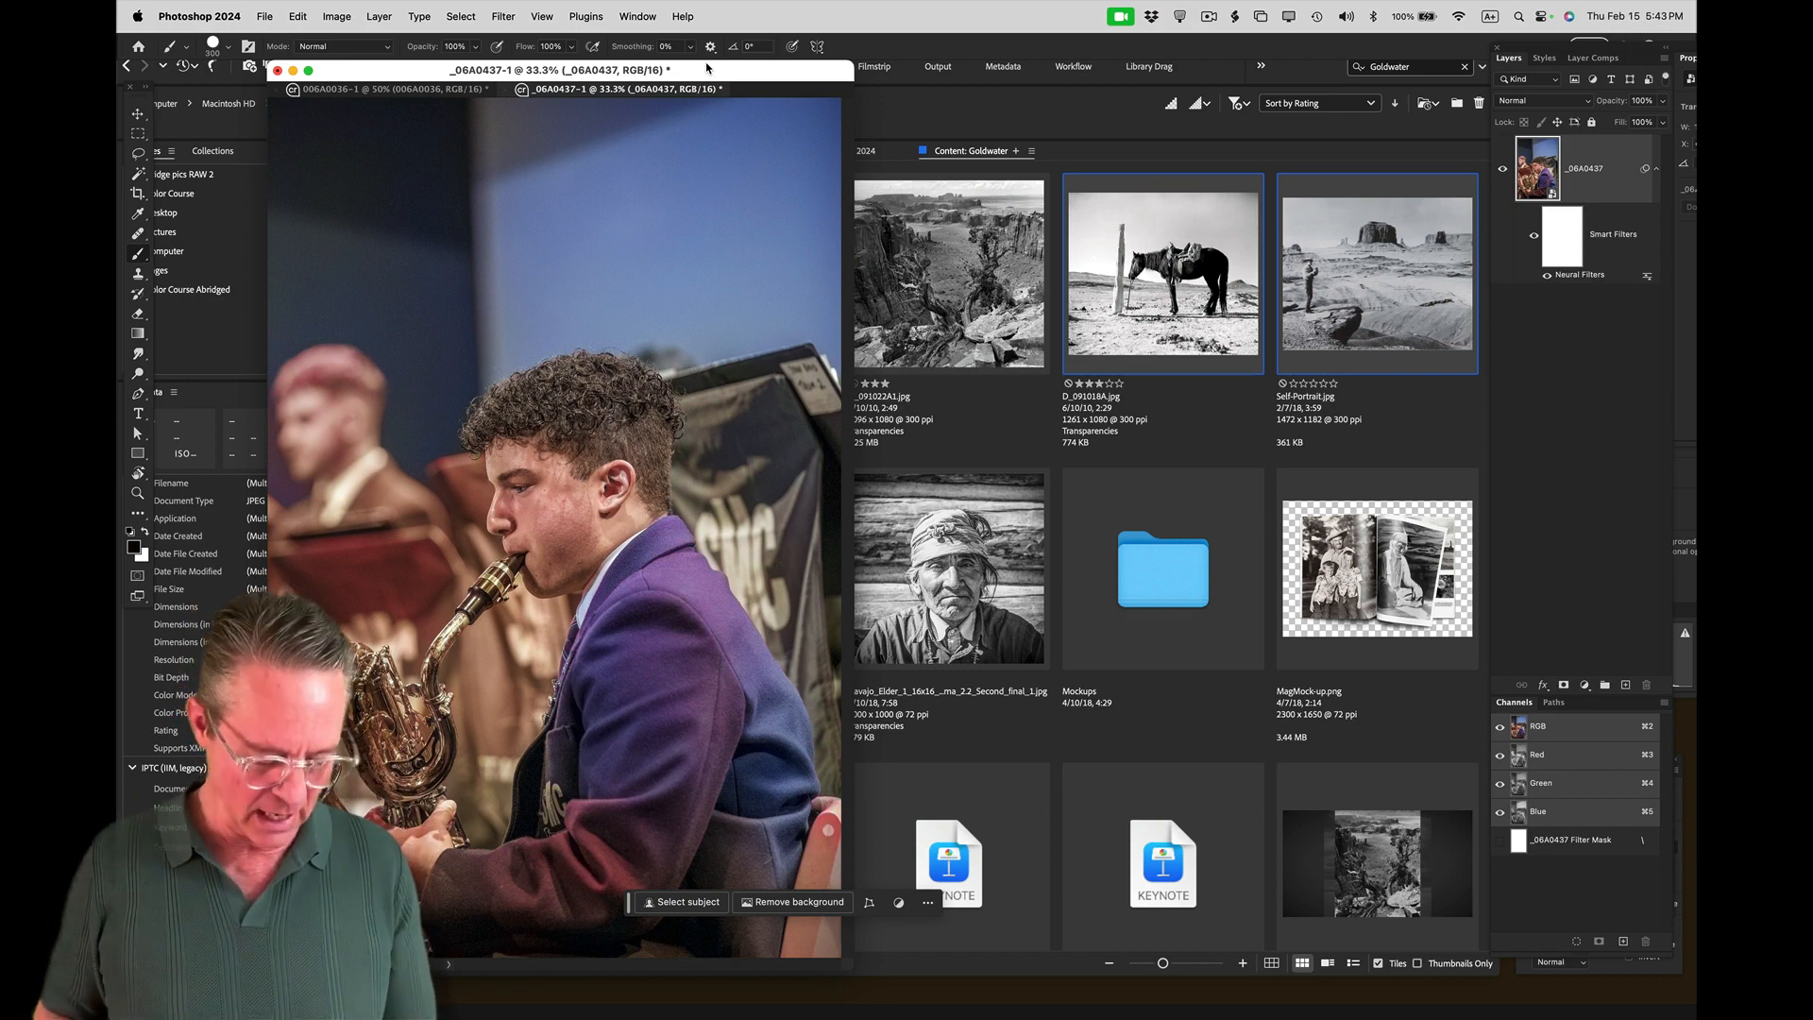
Step: Compare the saxophonist photo with its original colors by undoing and restoring the neural filter
{"action": "key", "text": "super+z"}
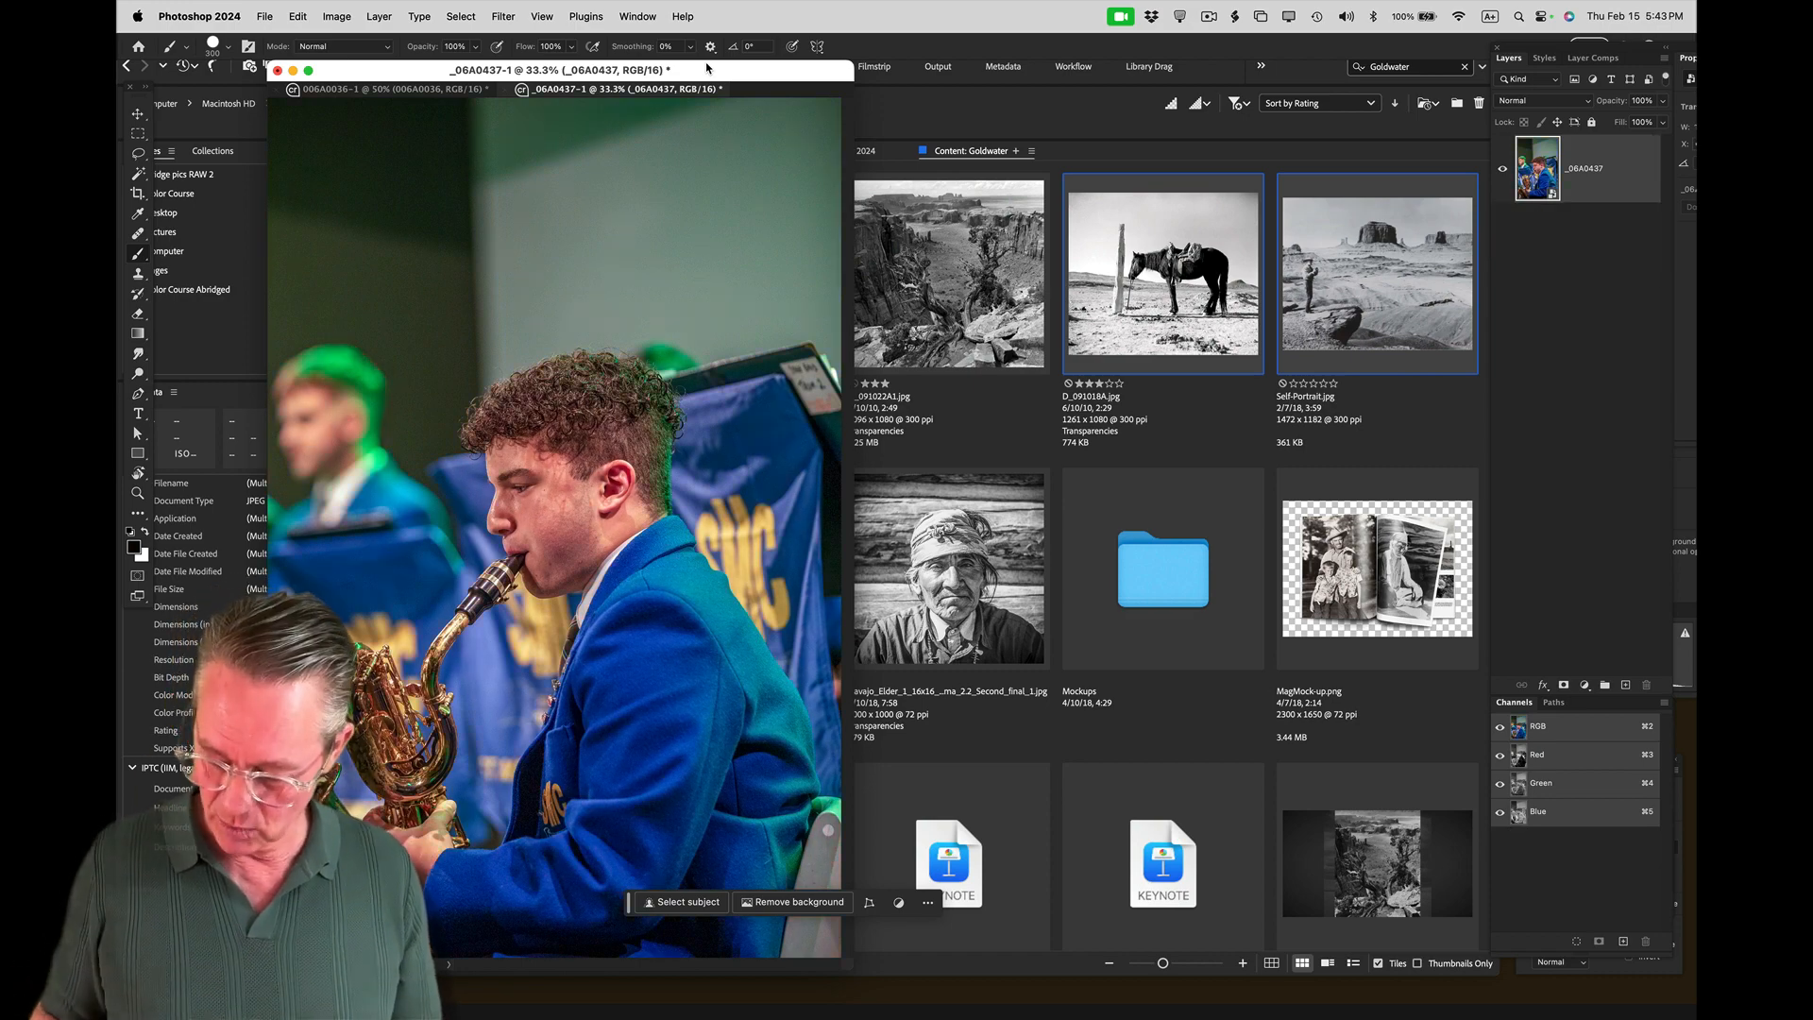
{"action": "key", "text": "super+shift+z"}
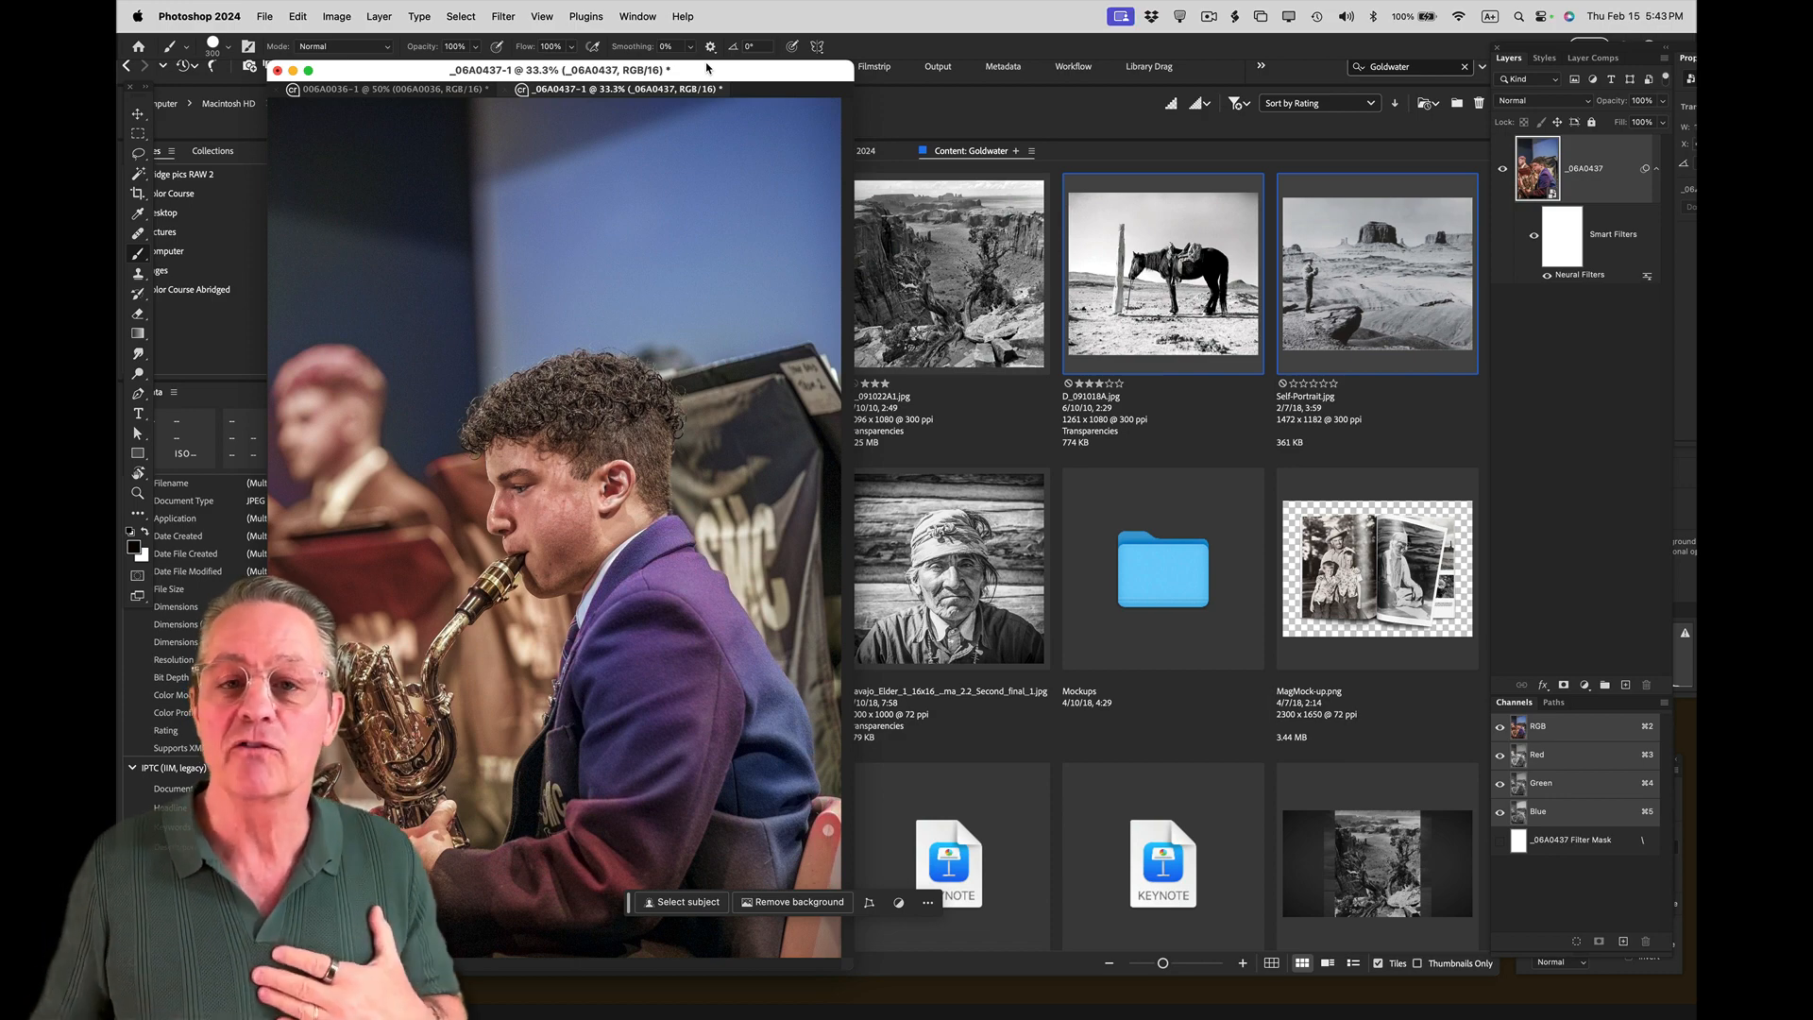
Step: Open the saxophonist photo in the Camera Raw Filter and create a mask covering only Person 1's clothes
{"action": "left_click", "coordinate": [504, 16]}
{"action": "left_click", "coordinate": [518, 139]}
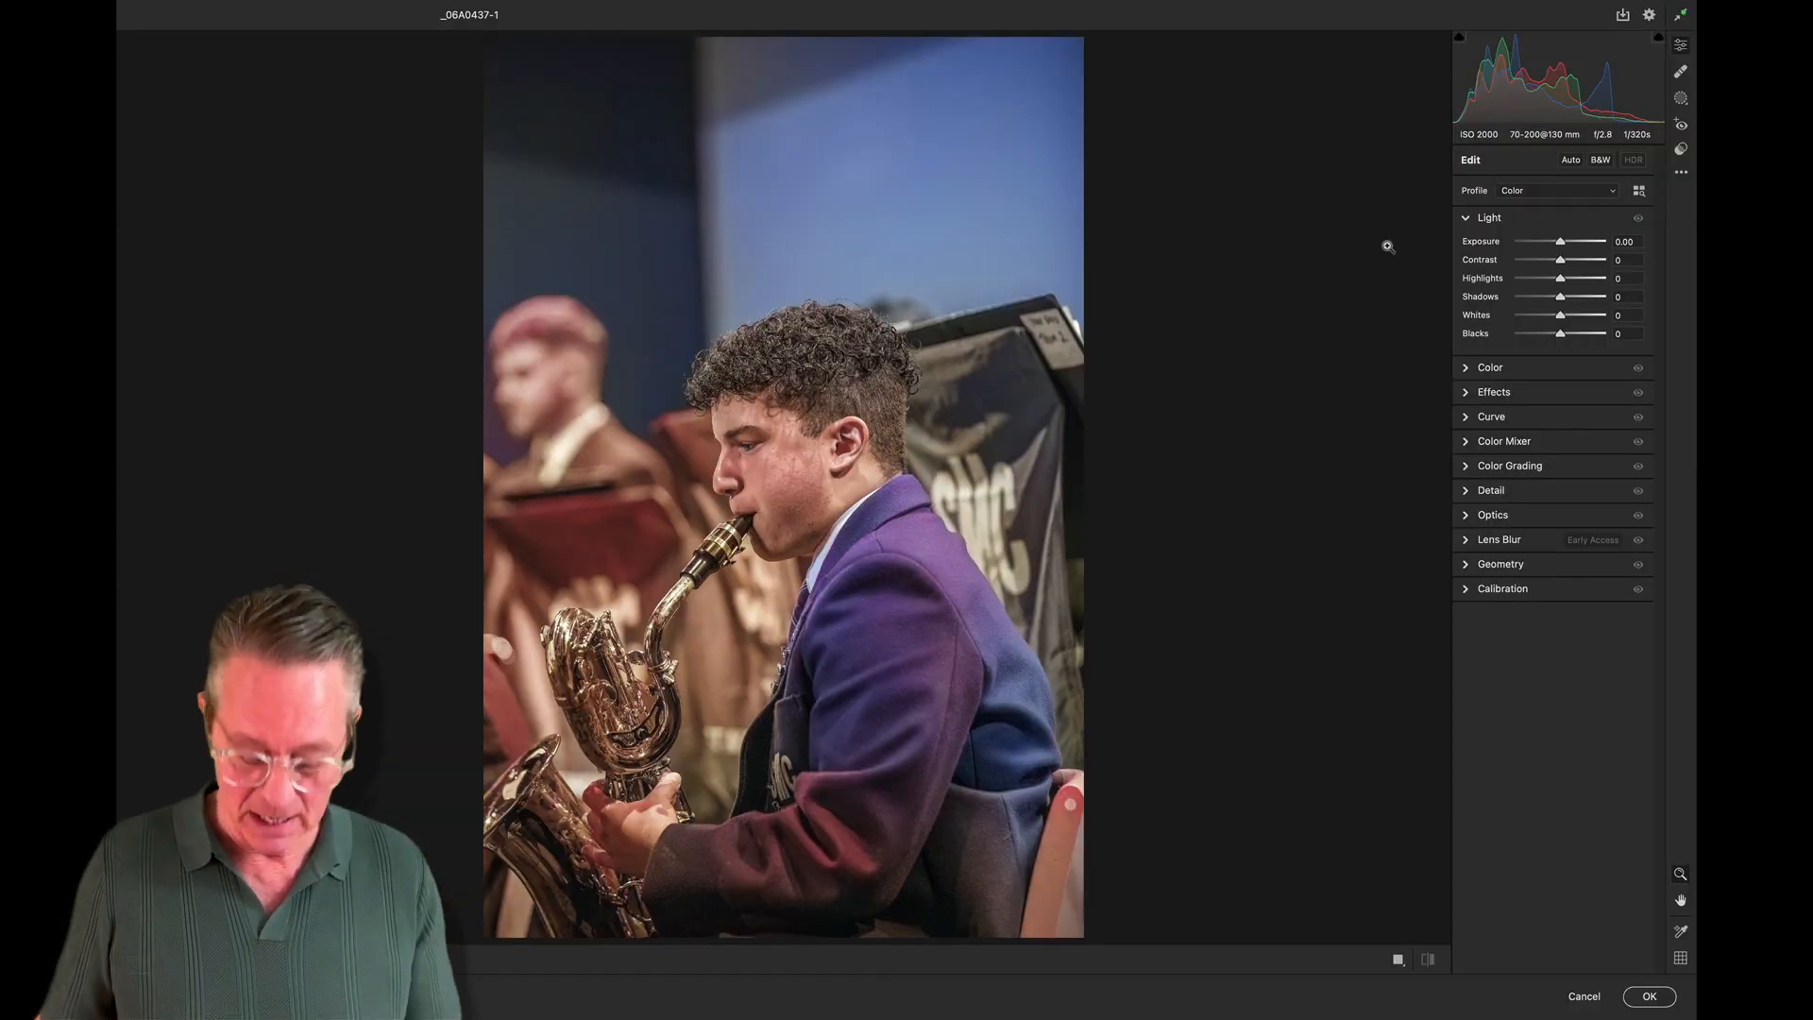
{"action": "key", "text": "m"}
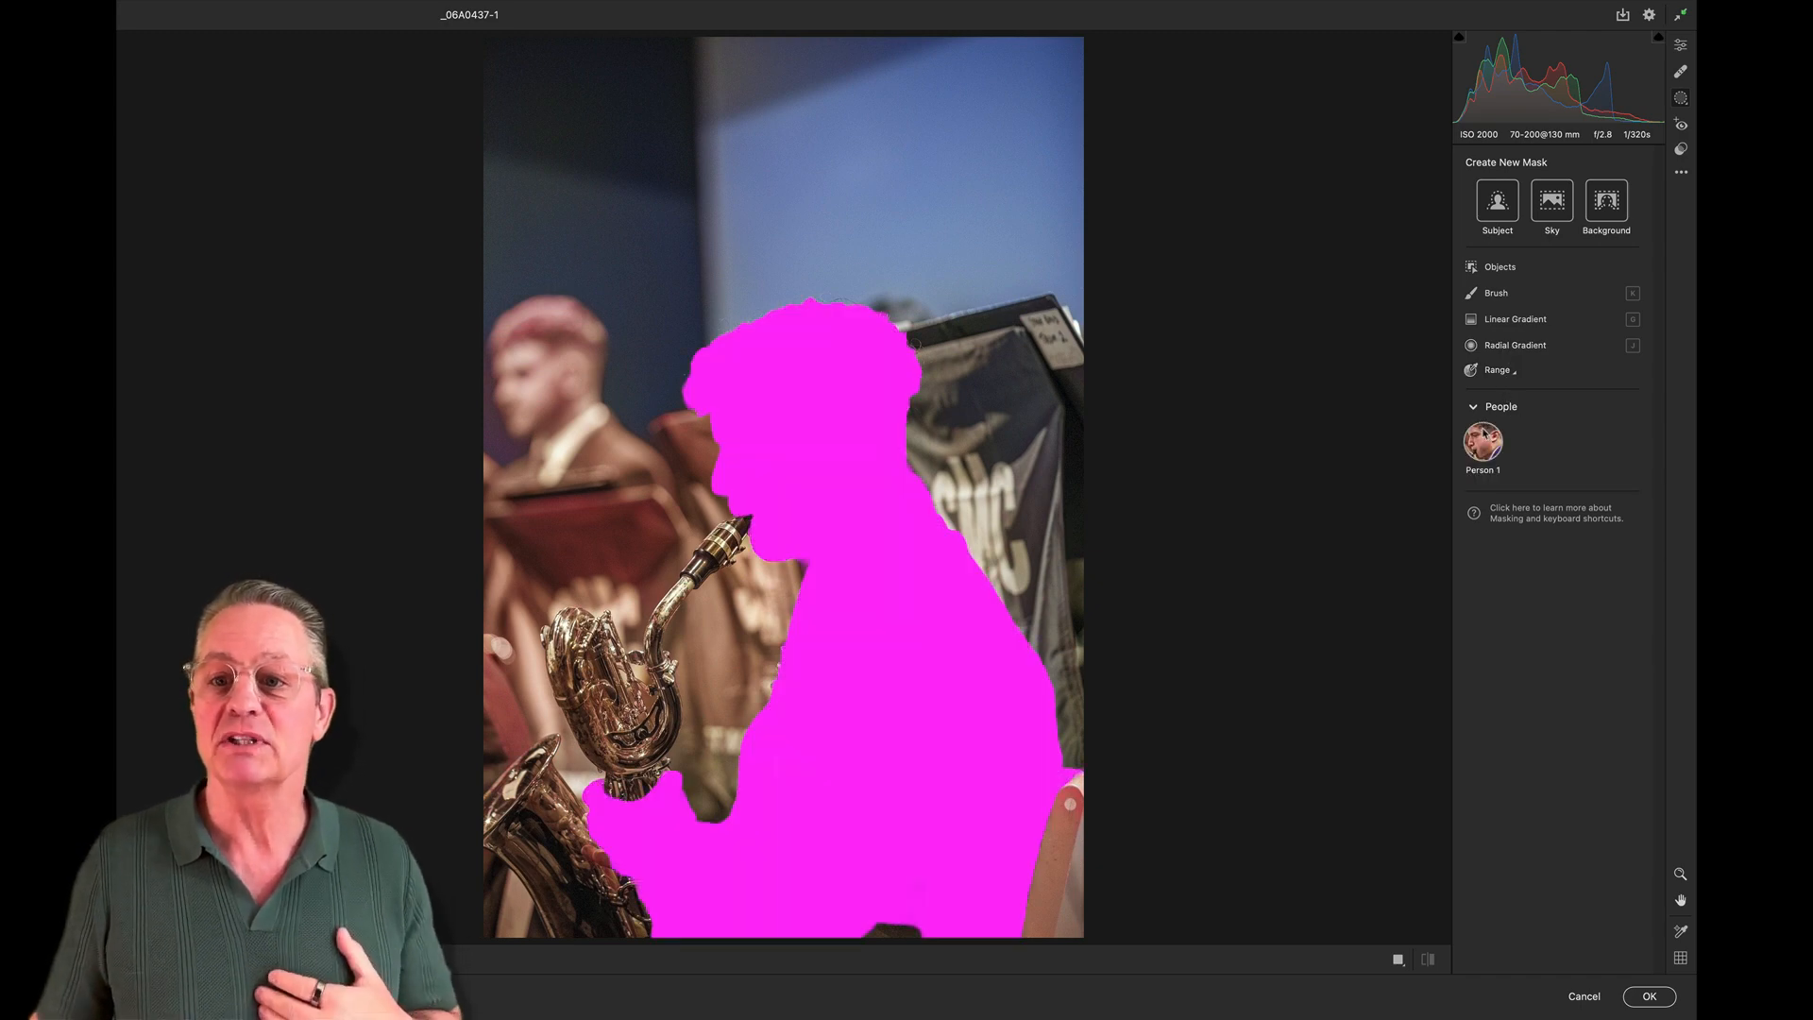
{"action": "left_click", "coordinate": [1484, 432]}
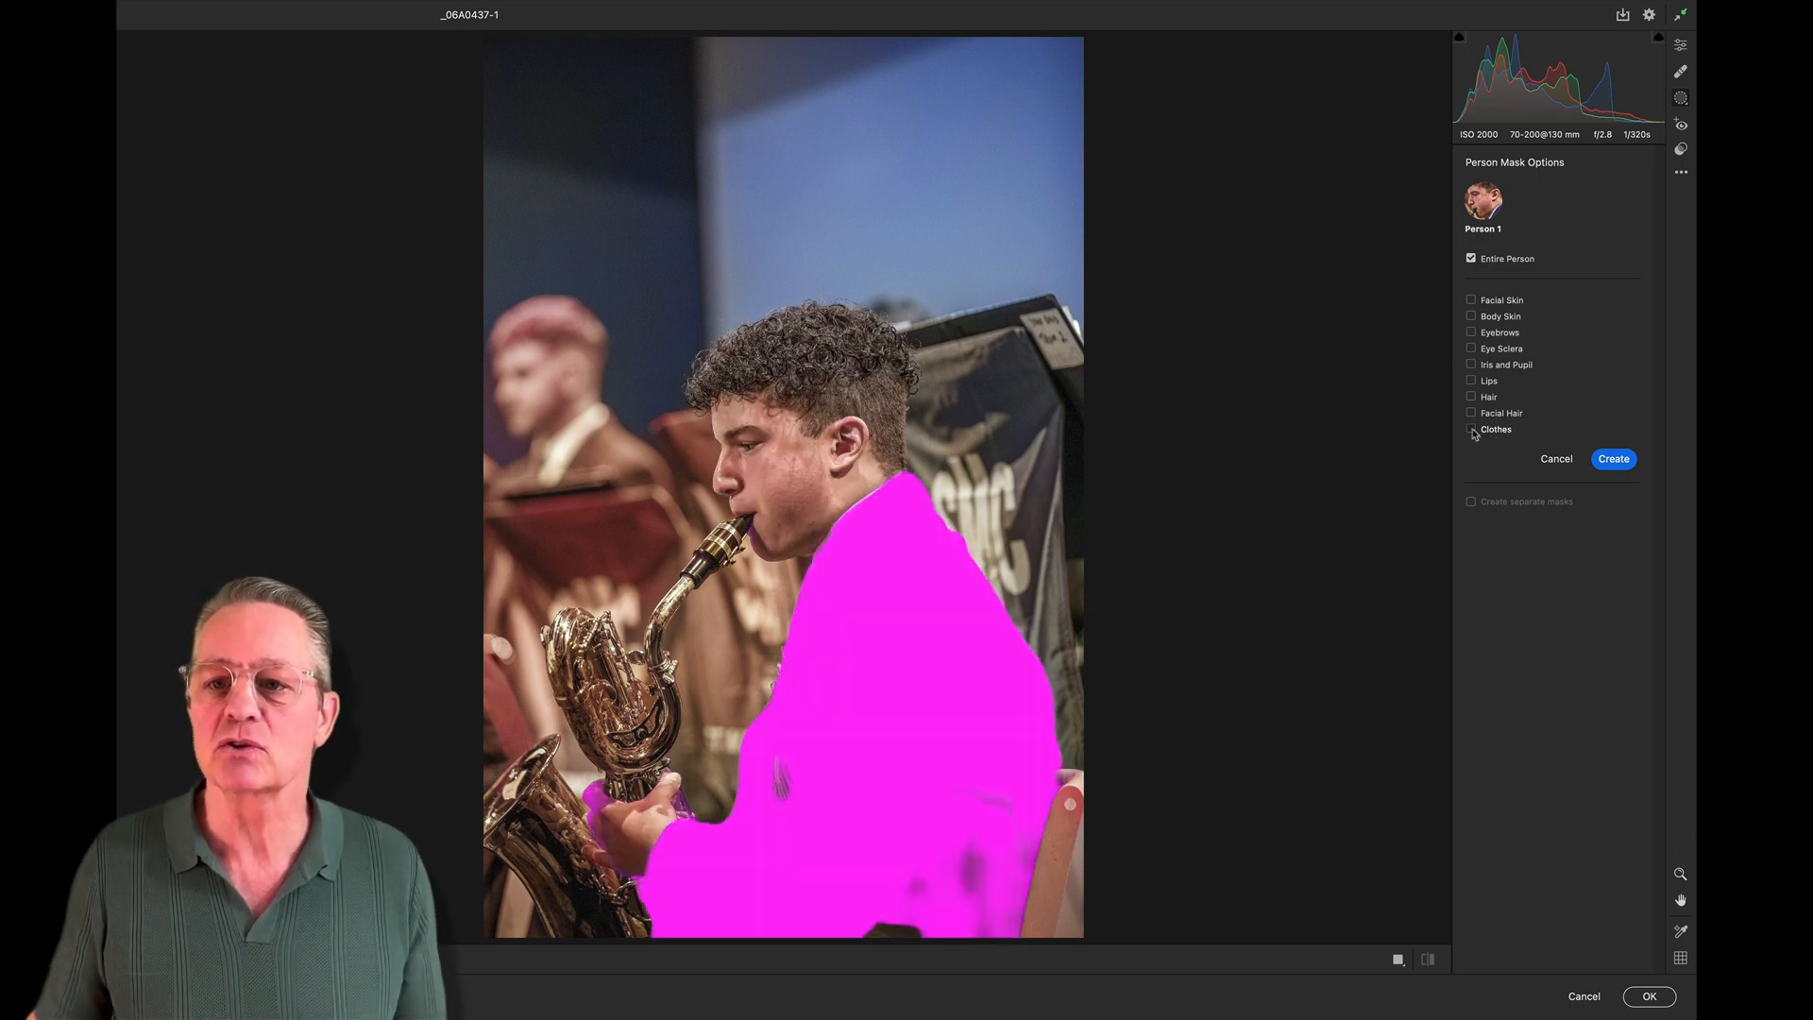
{"action": "left_click", "coordinate": [1471, 431]}
{"action": "left_click", "coordinate": [1611, 459]}
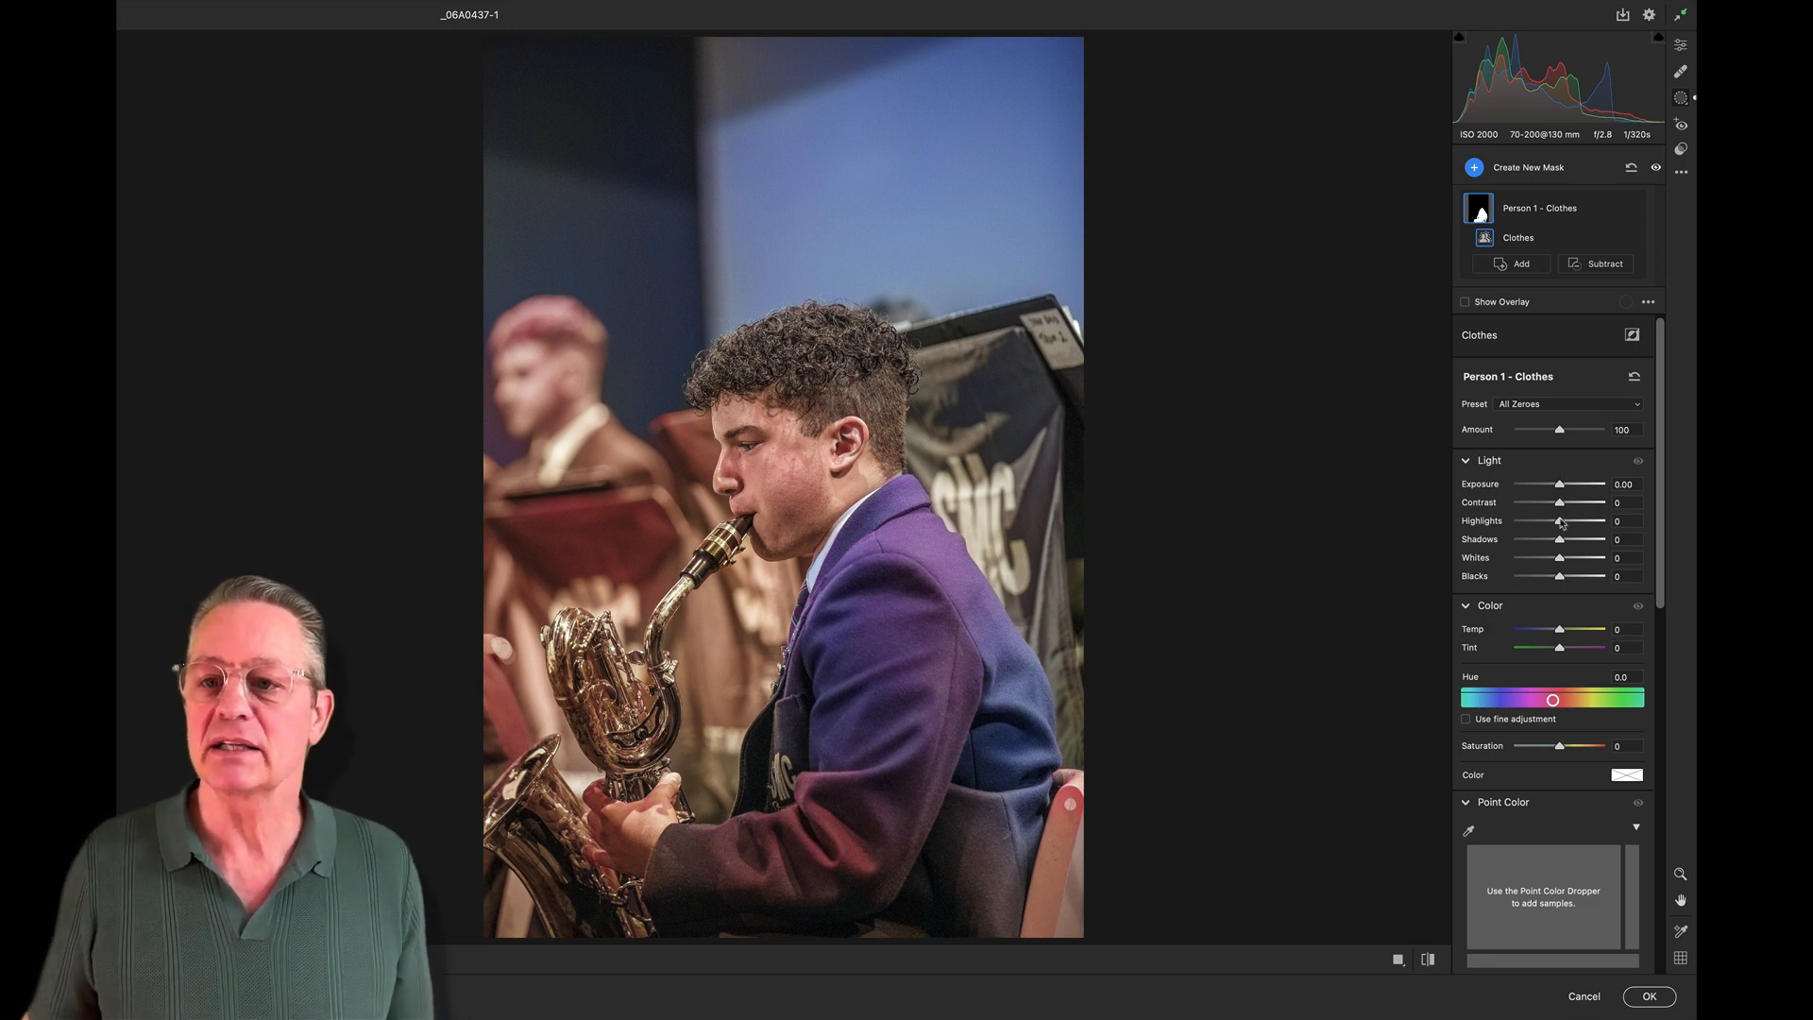
Step: Set the saturation of the Person 1 clothes mask to -100
{"action": "key", "text": "y"}
{"action": "key", "text": "y"}
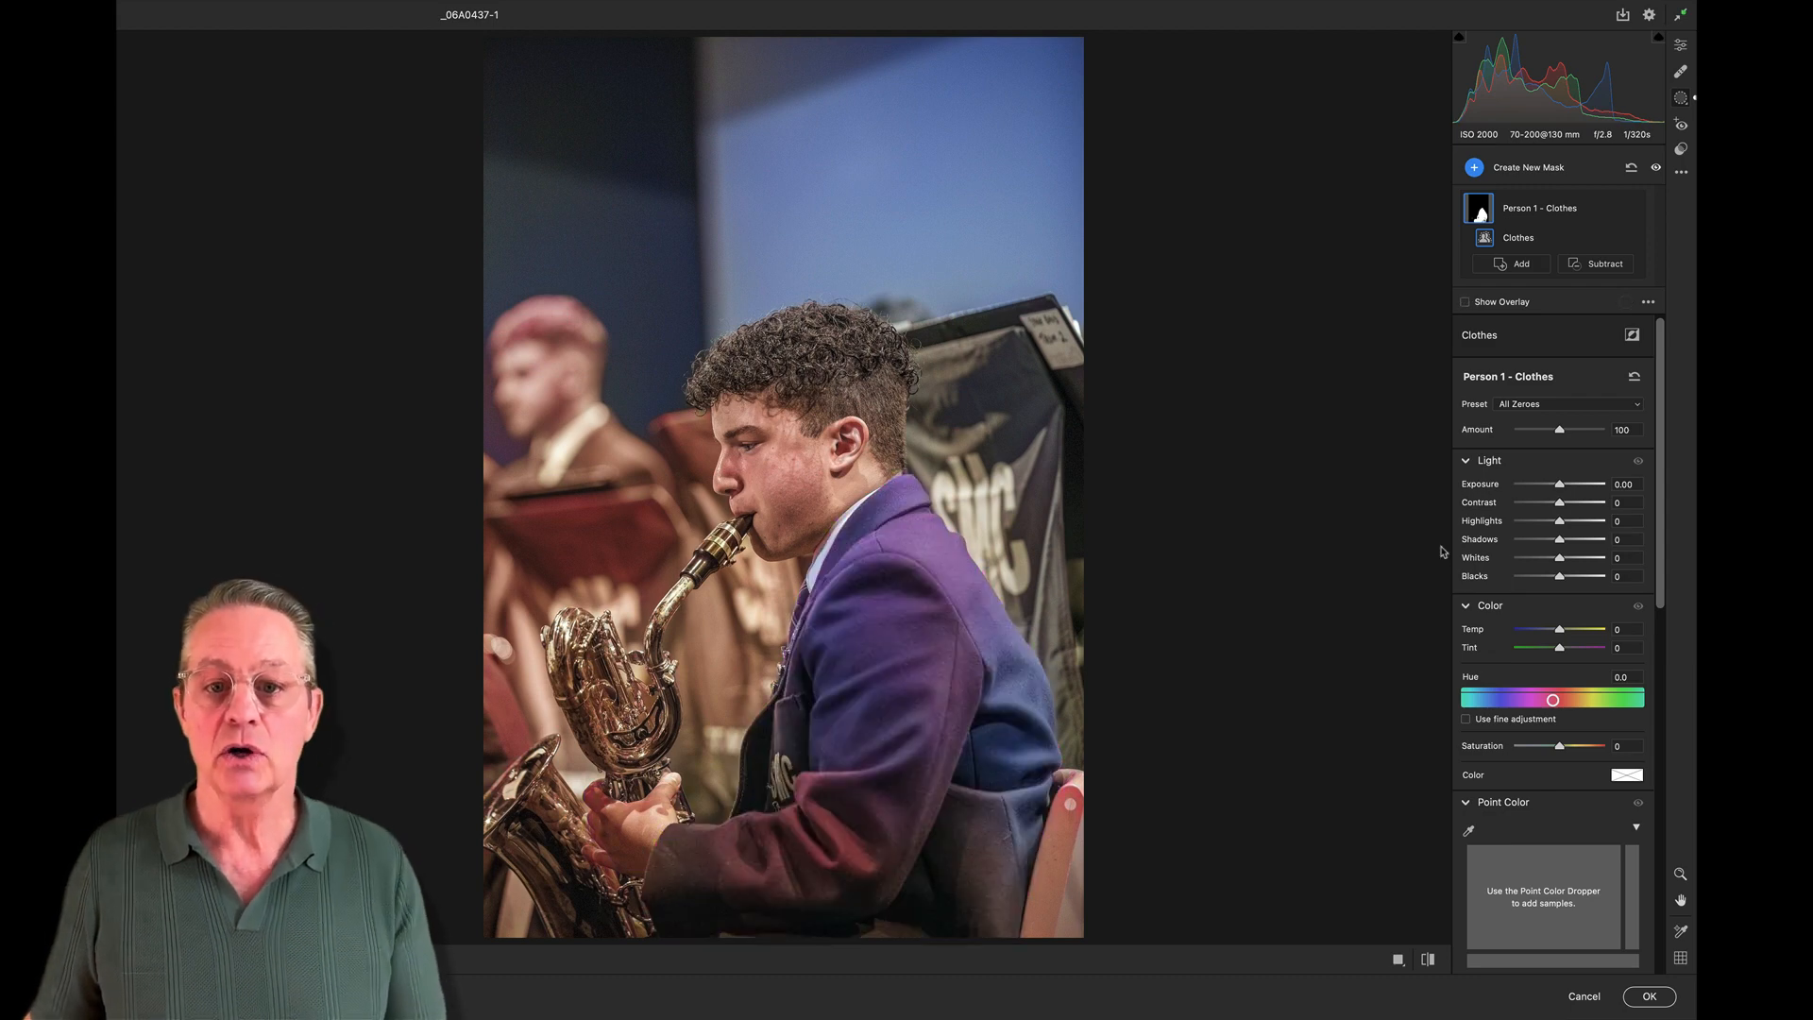
{"action": "left_click_drag", "start_coordinate": [1560, 747], "coordinate": [1512, 755]}
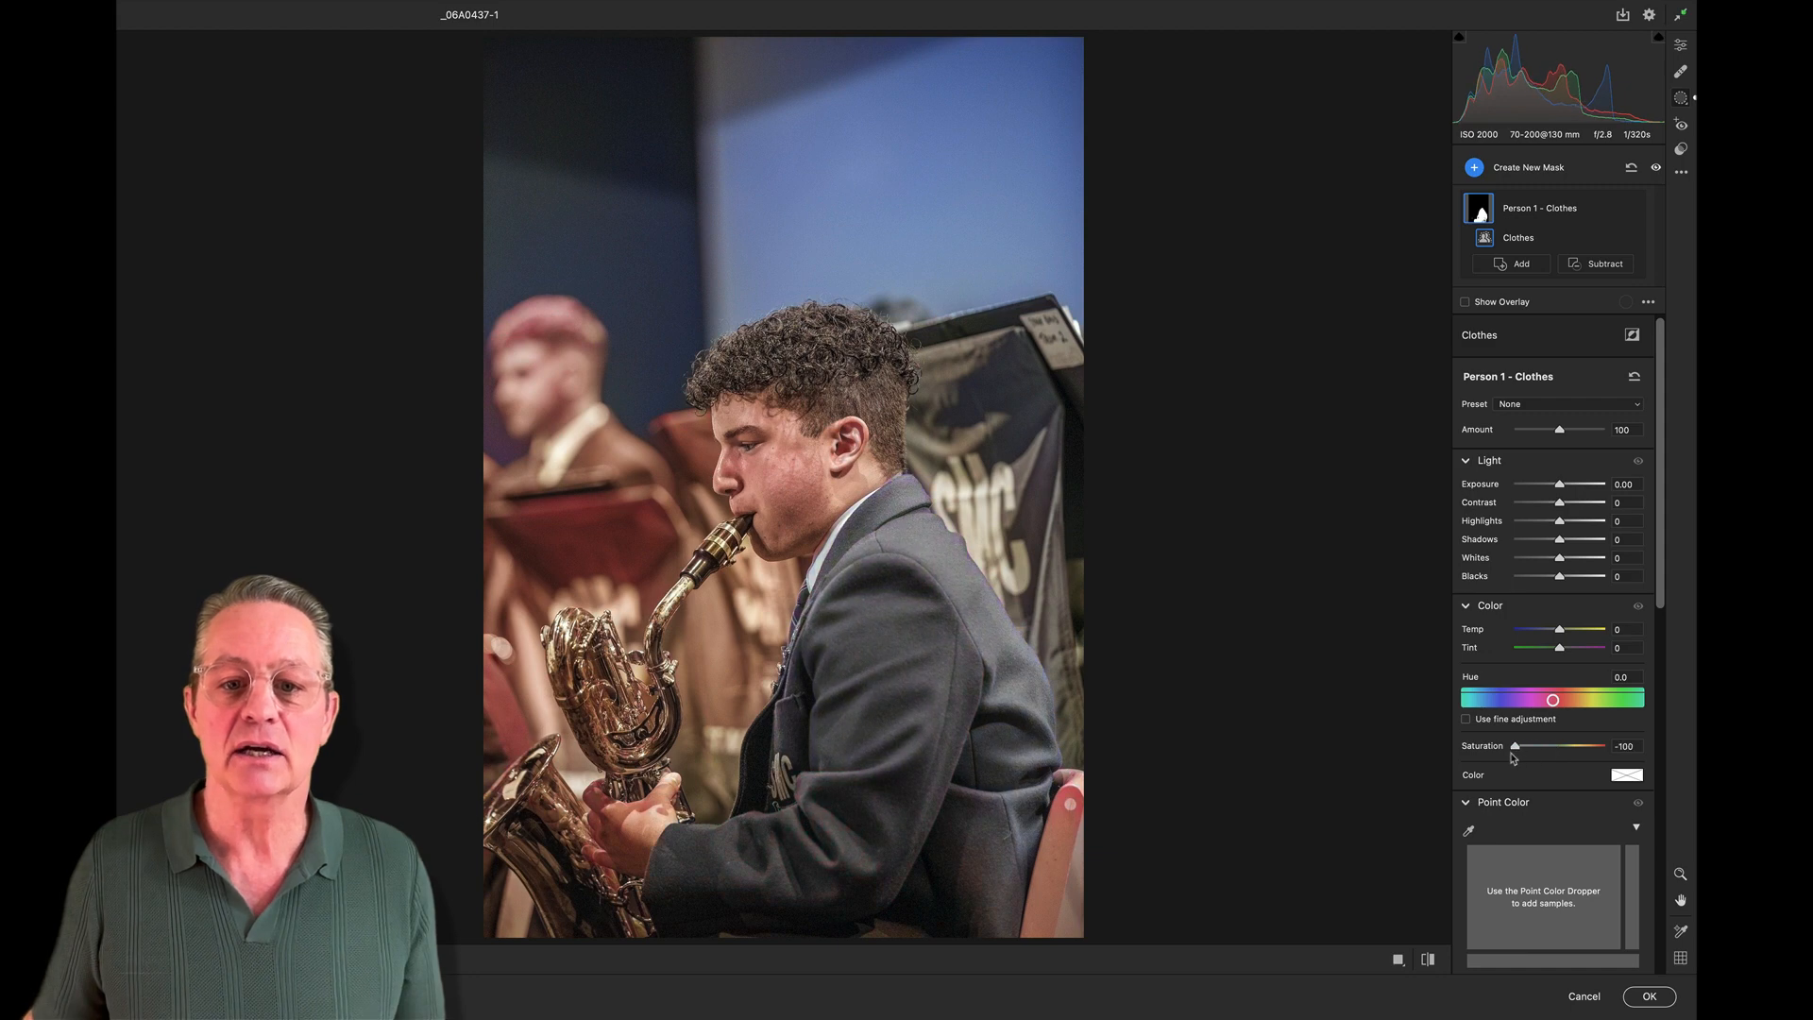
Step: Tint the Person 1 clothes mask blue with hue 230 and saturation 100, and apply the Camera Raw edits
{"action": "left_click", "coordinate": [1627, 775]}
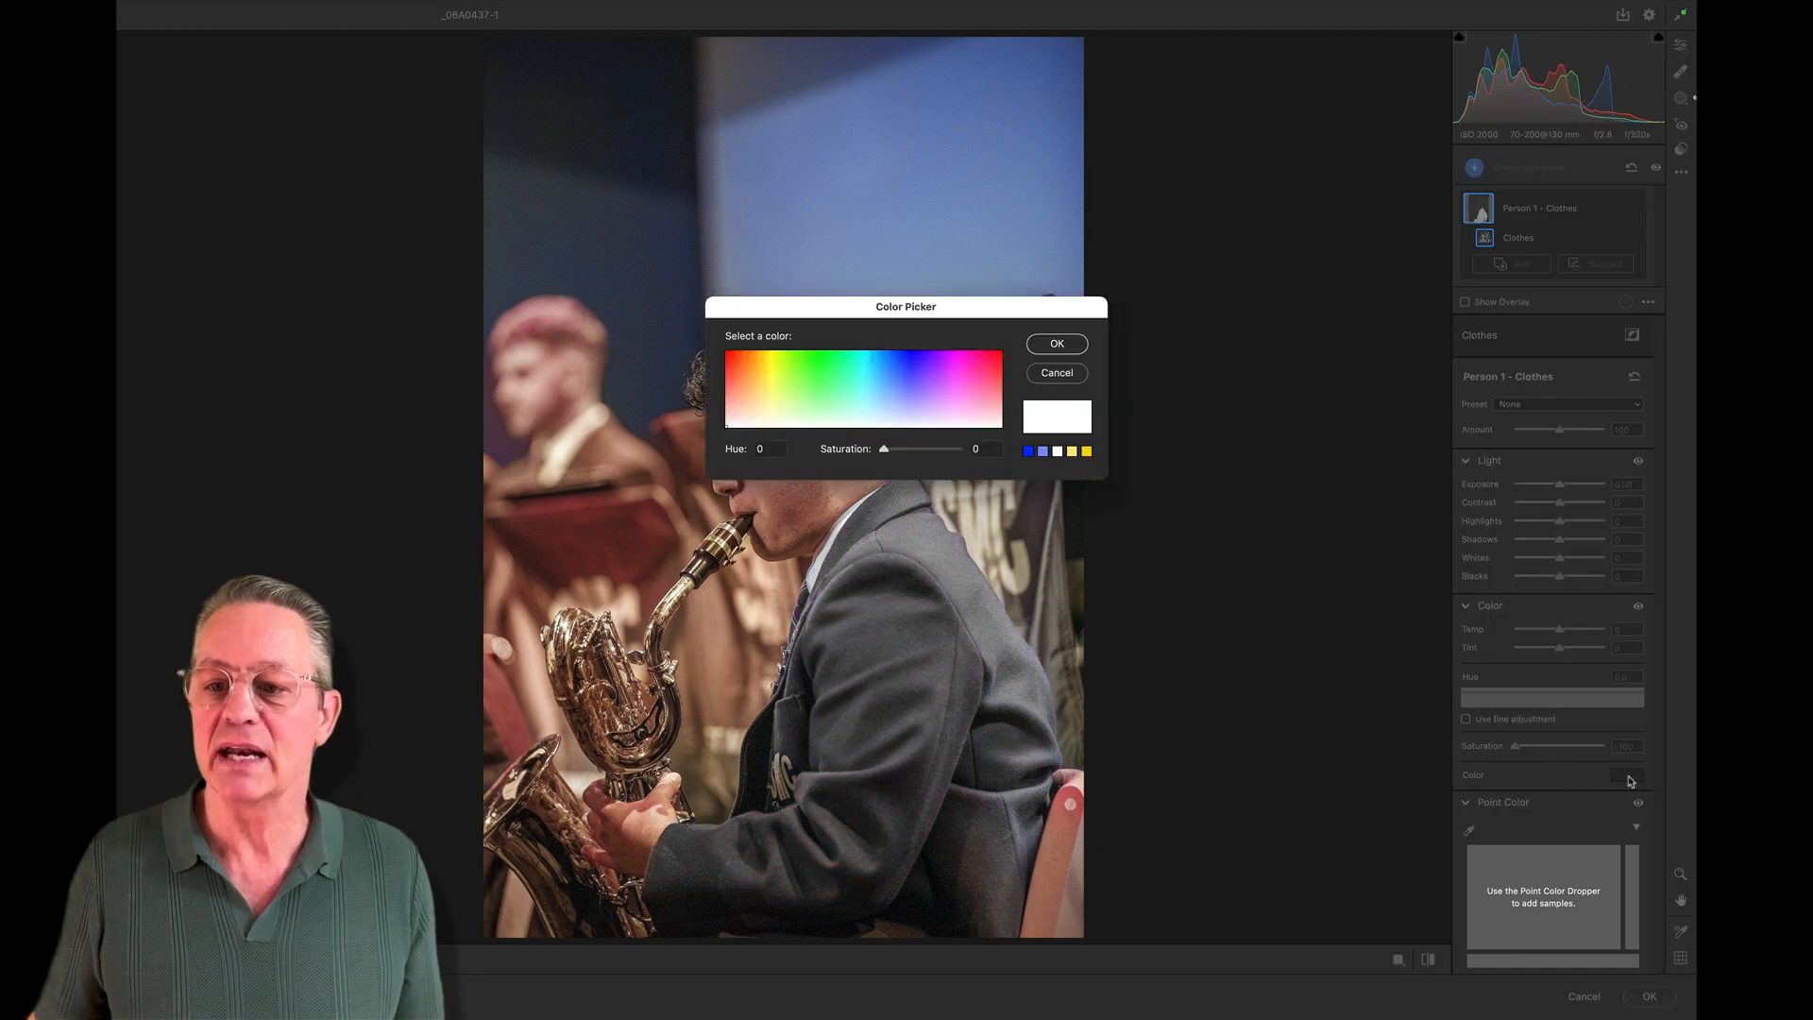
{"action": "left_click", "coordinate": [1029, 451]}
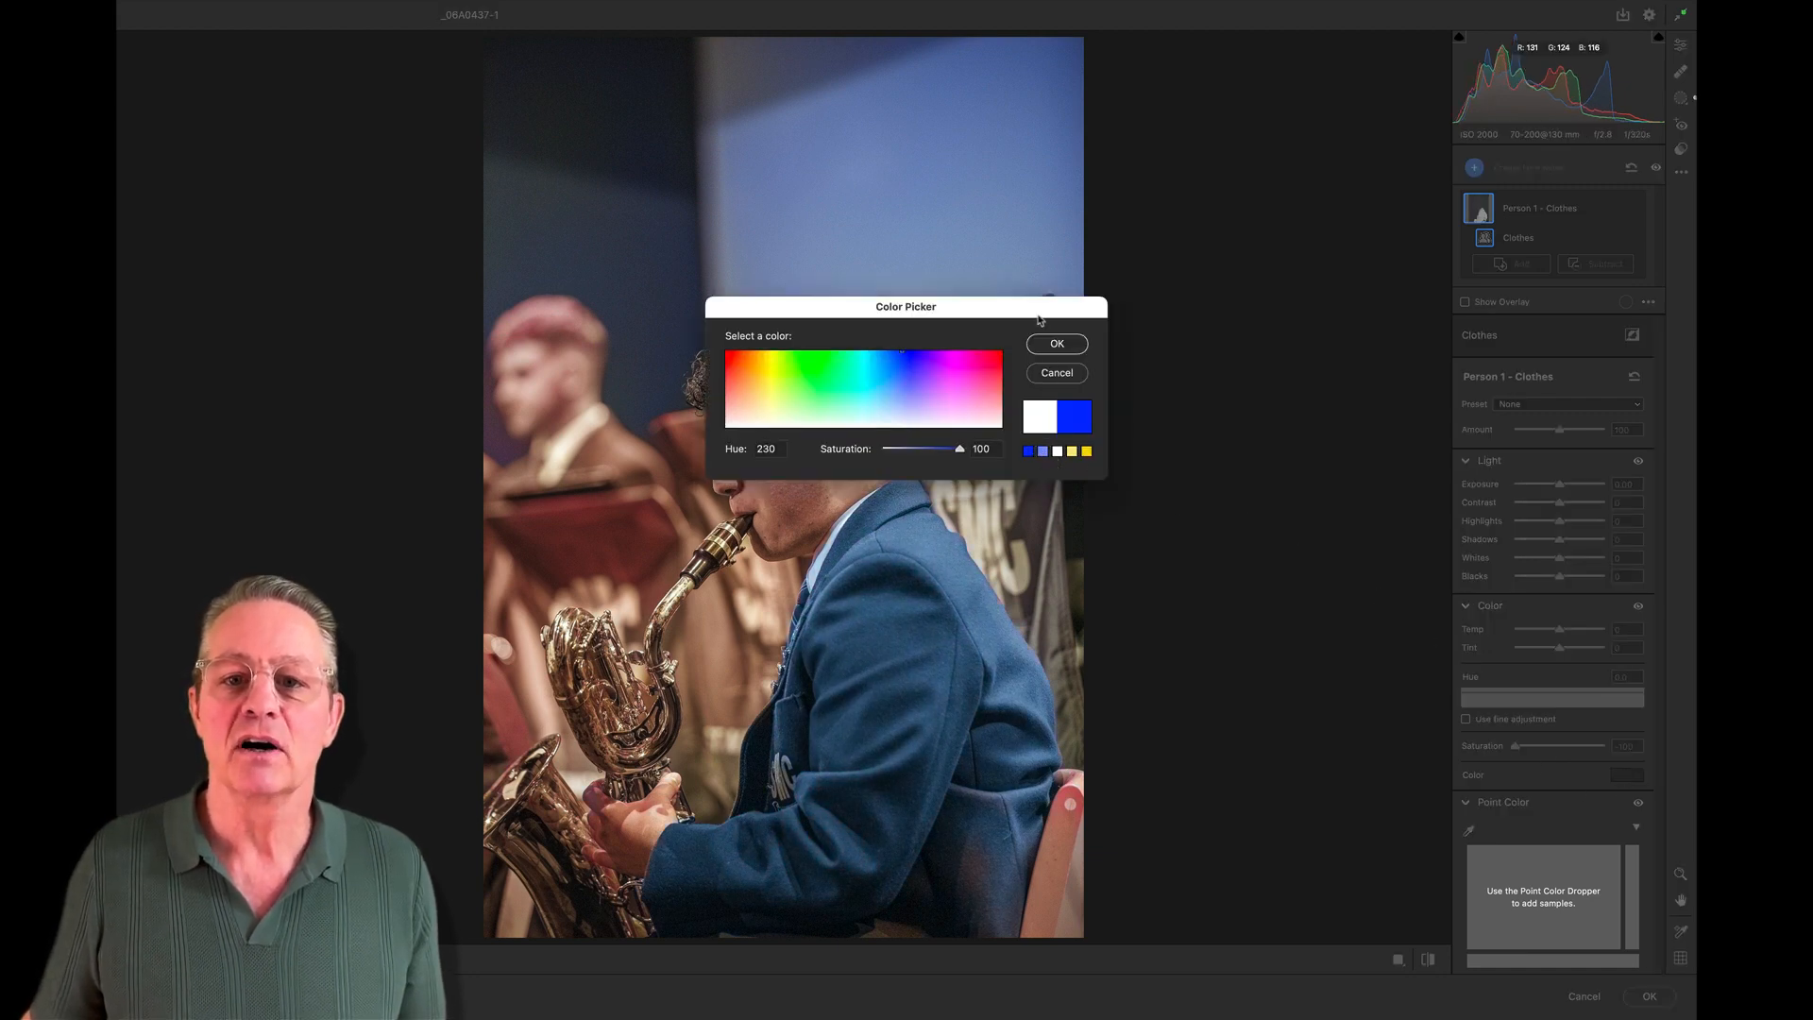
{"action": "left_click_drag", "start_coordinate": [1039, 321], "coordinate": [1306, 337]}
{"action": "left_click", "coordinate": [1327, 372]}
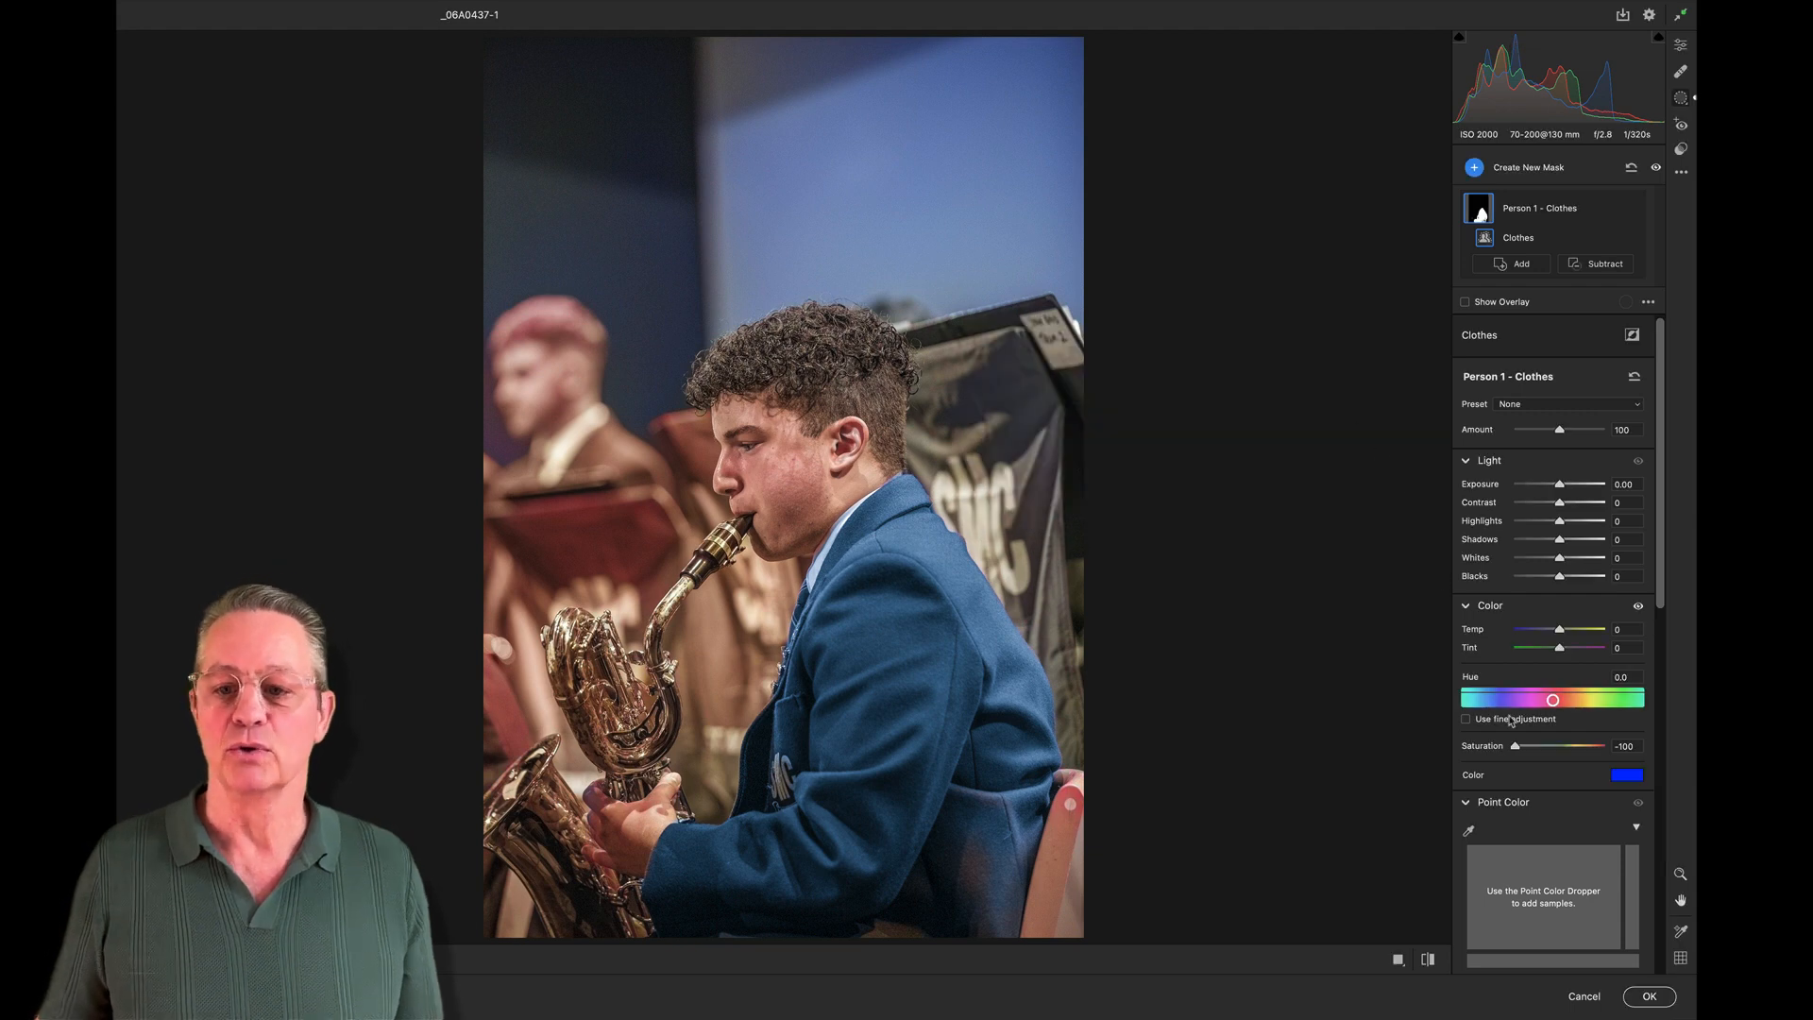
{"action": "left_click", "coordinate": [1645, 996]}
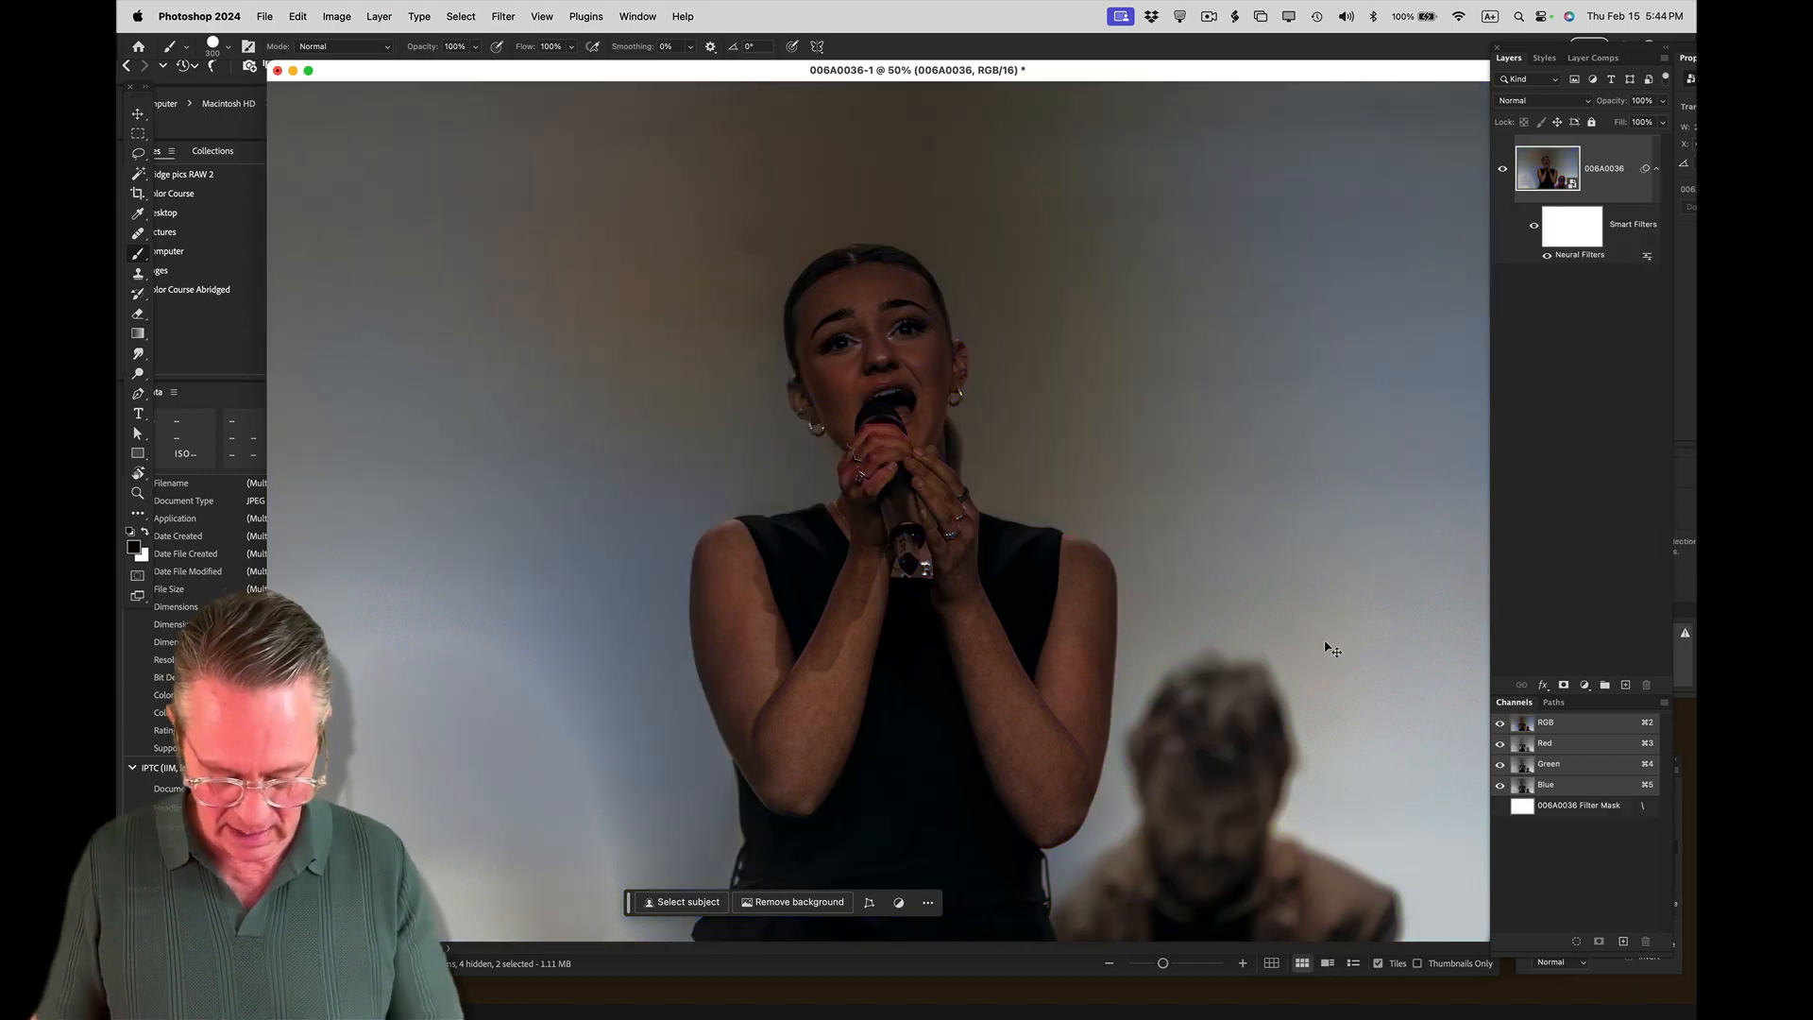
Step: Add a Curves adjustment layer above the singer photo and brighten it with a curve point at input 73, output 27
{"action": "left_click", "coordinate": [1585, 685]}
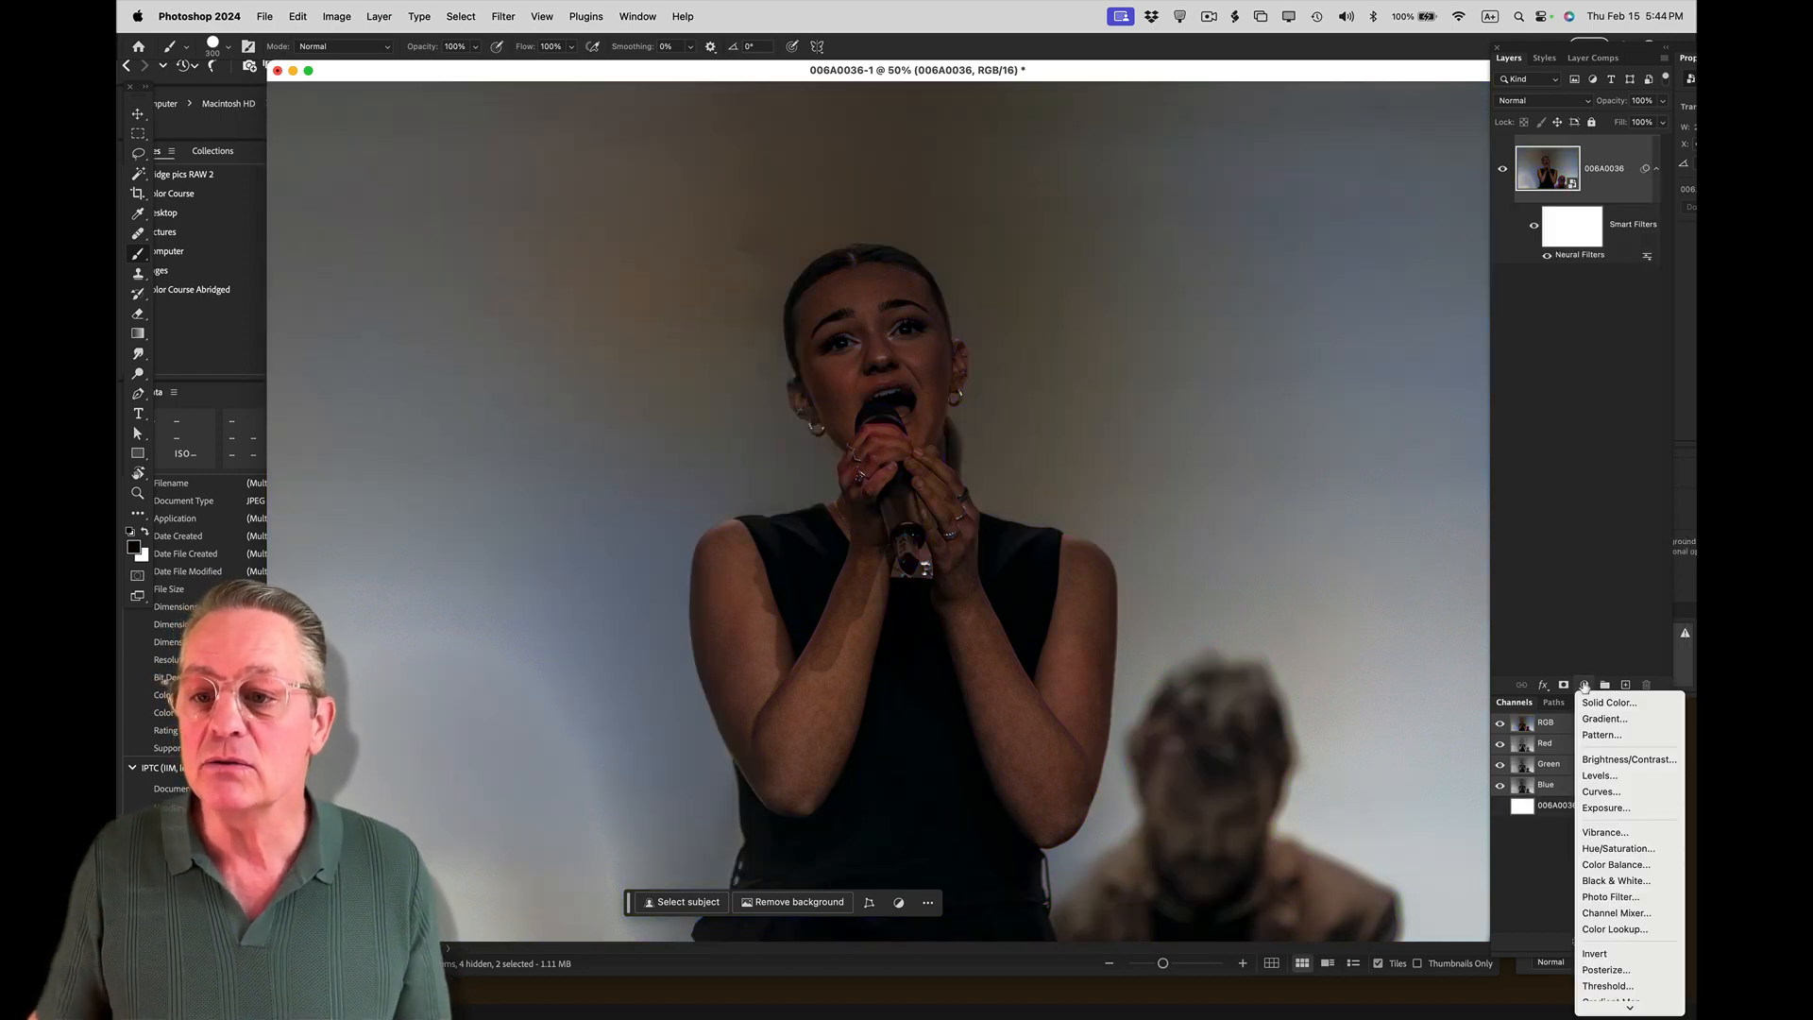
{"action": "left_click", "coordinate": [1602, 791]}
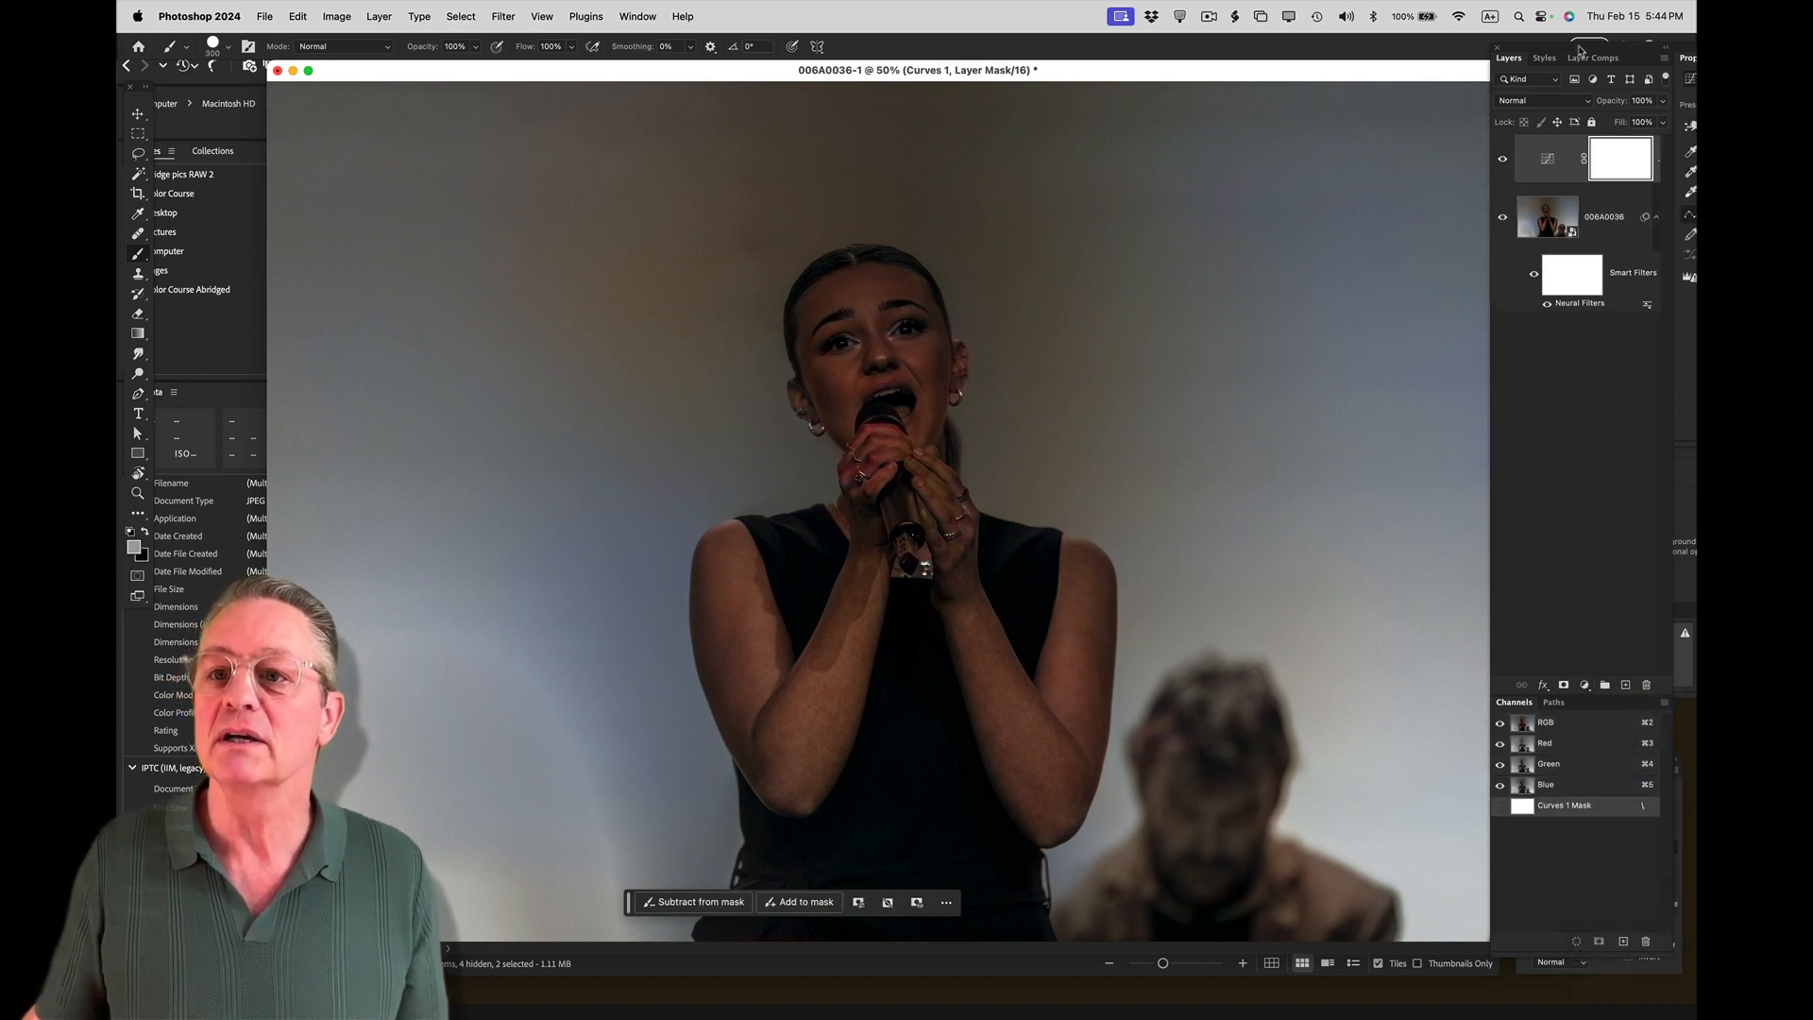
{"action": "left_click_drag", "start_coordinate": [1578, 50], "coordinate": [1392, 58]}
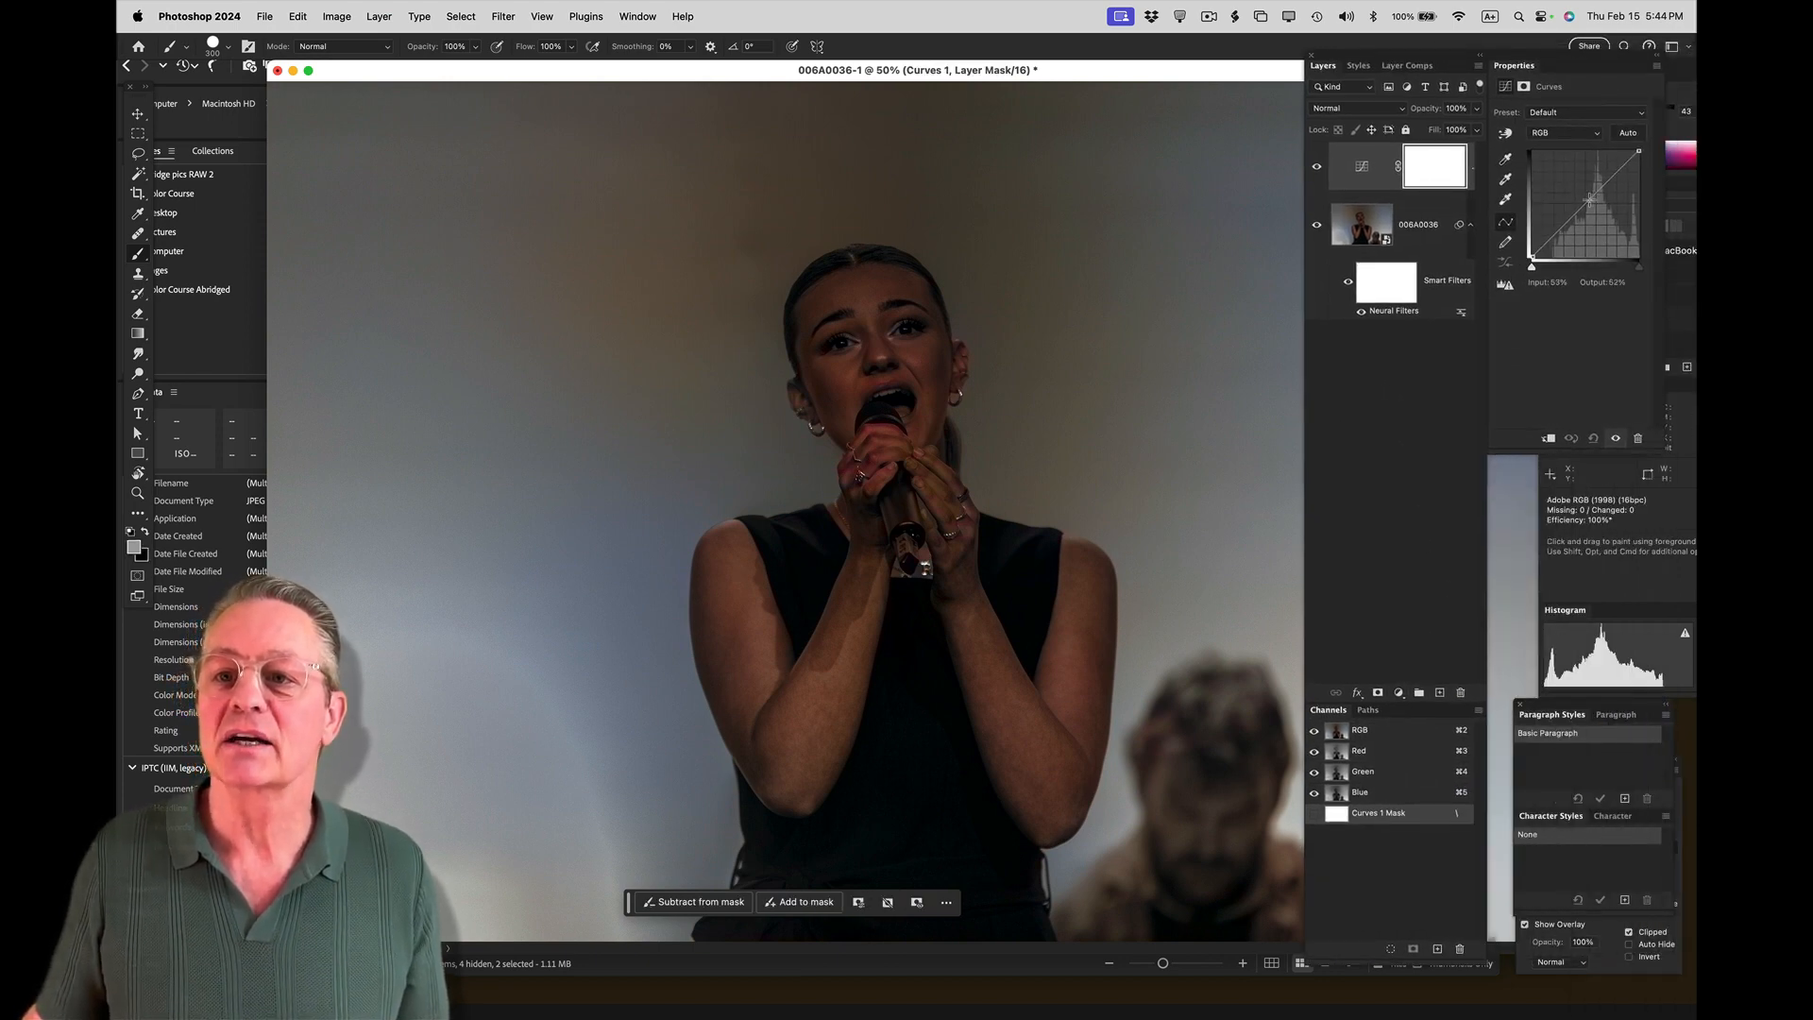
{"action": "left_click_drag", "start_coordinate": [1589, 198], "coordinate": [1610, 226]}
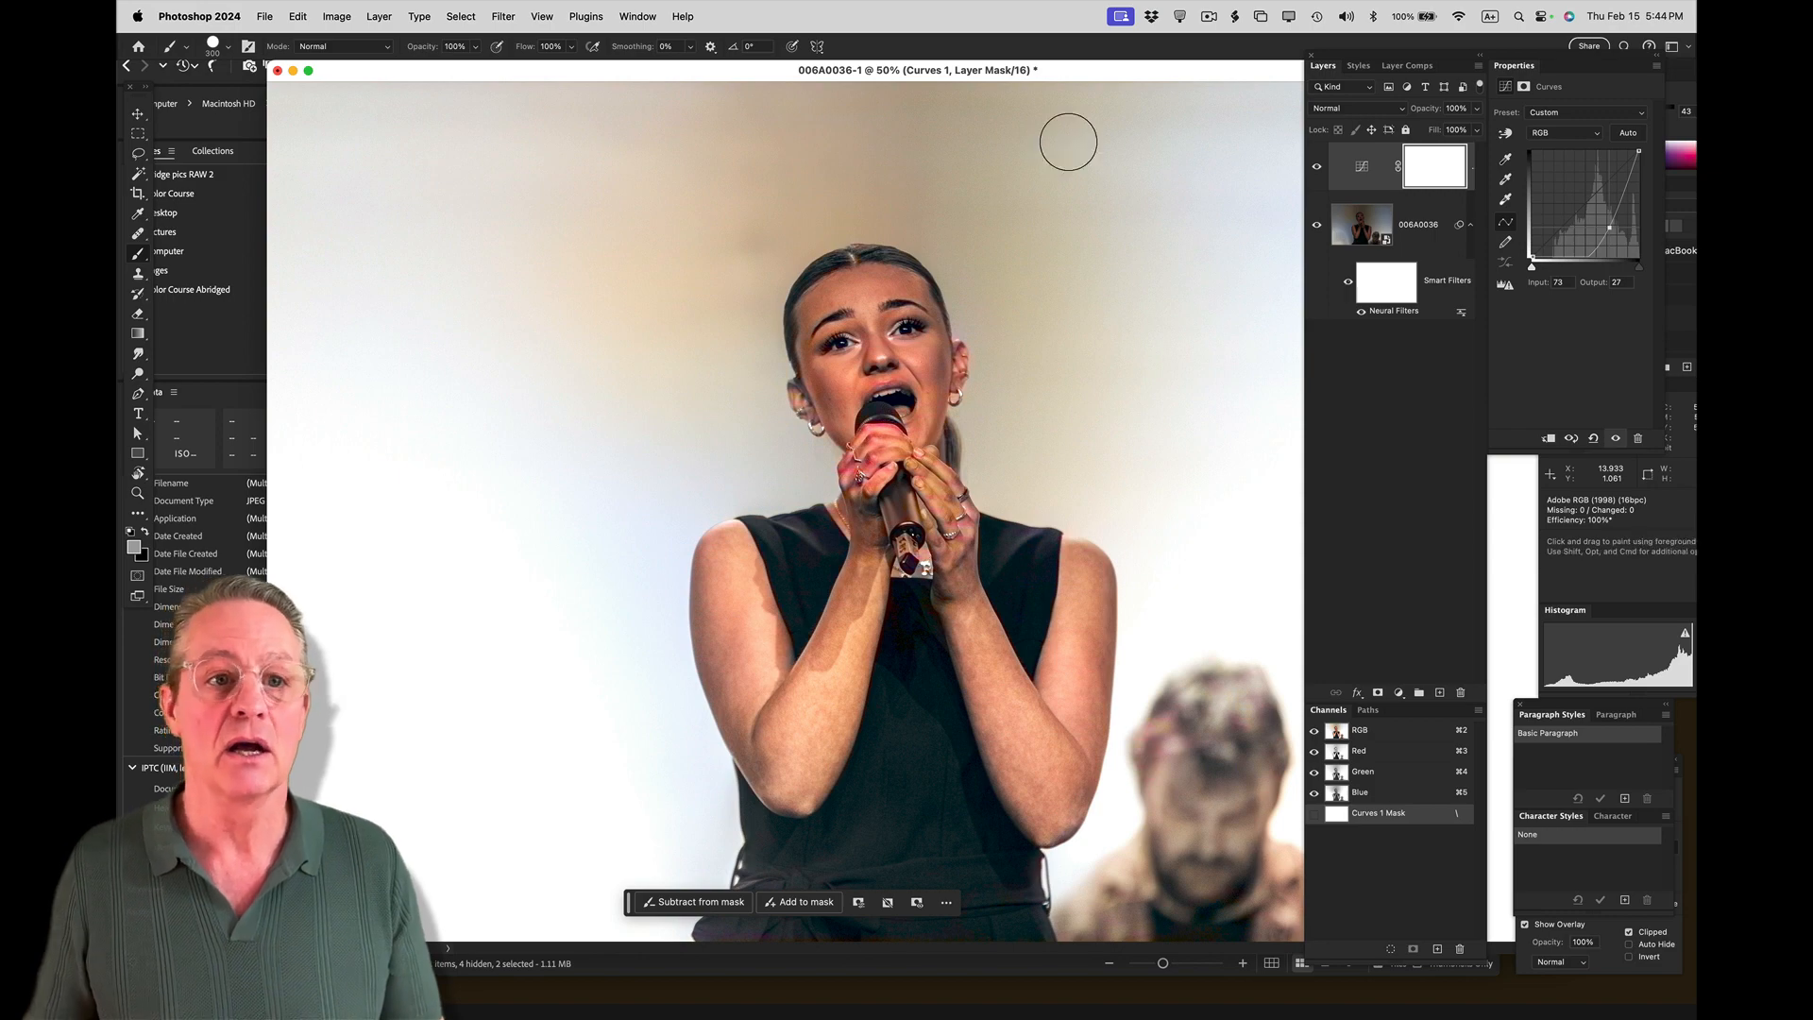
Step: Close the singer photo without saving and switch to Adobe Bridge showing the Goldwater folder
{"action": "key", "text": "super+w"}
{"action": "key", "text": "d"}
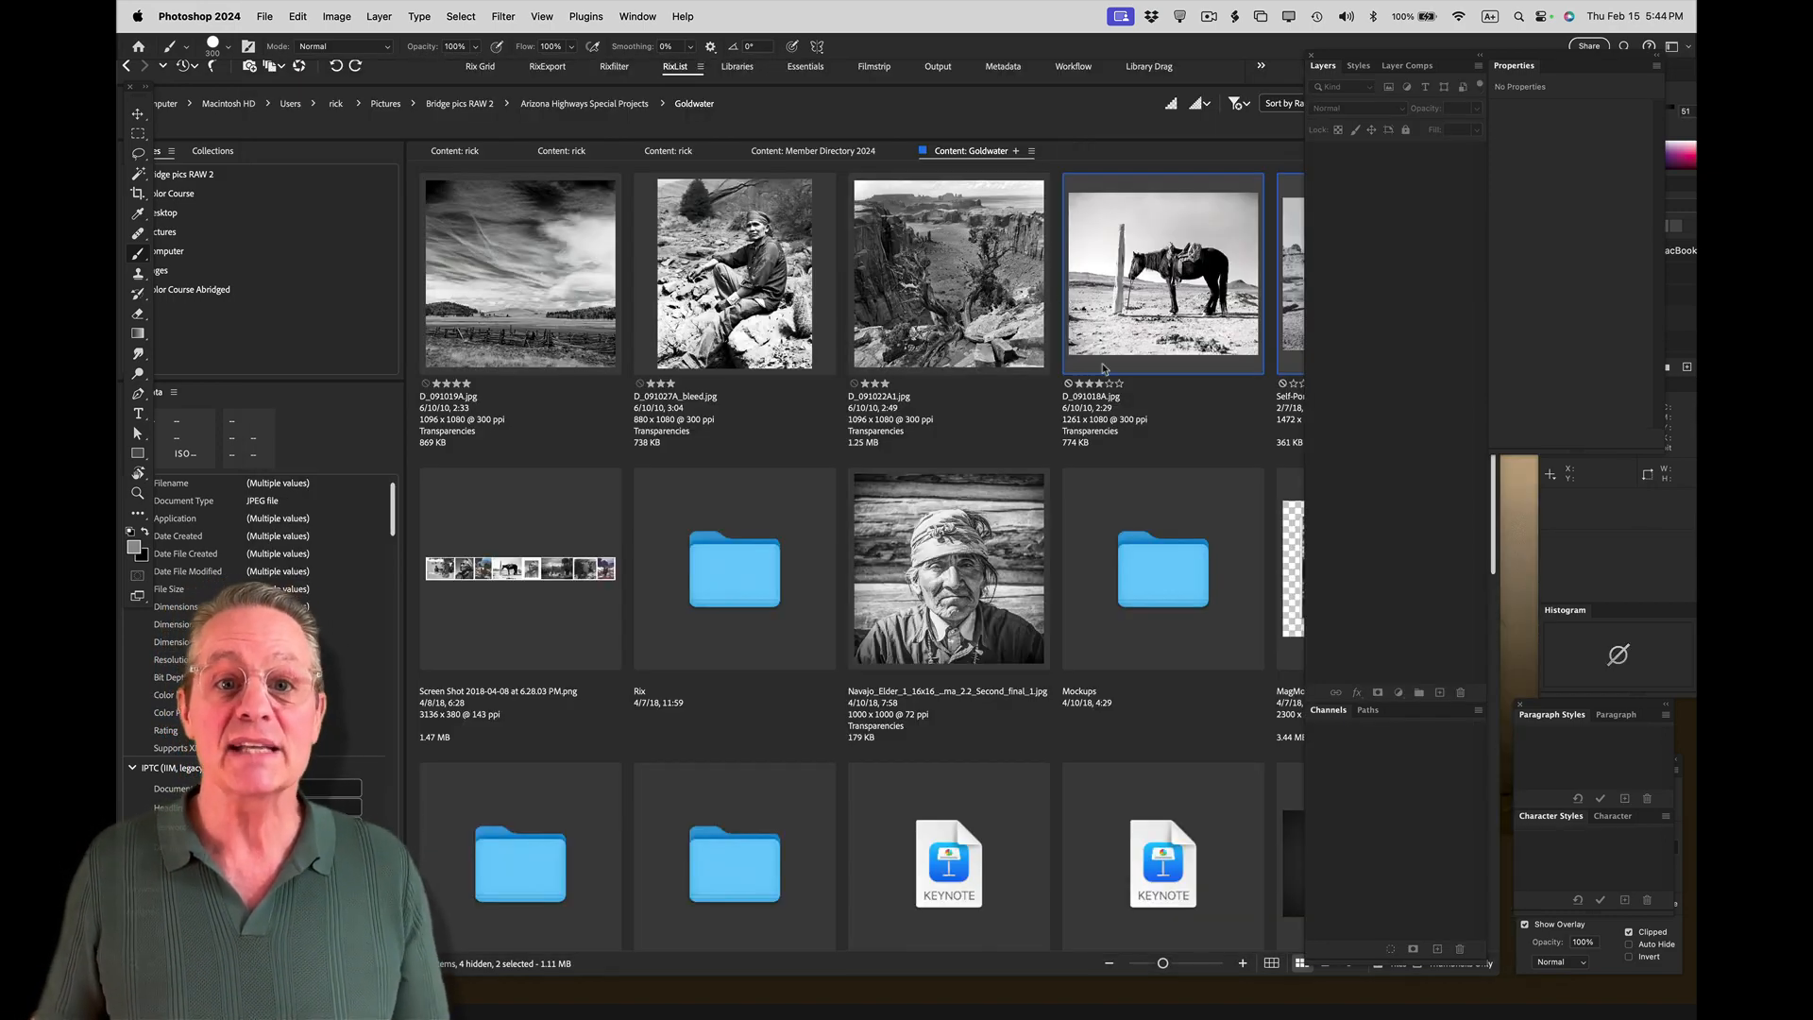
{"action": "left_click", "coordinate": [1032, 448]}
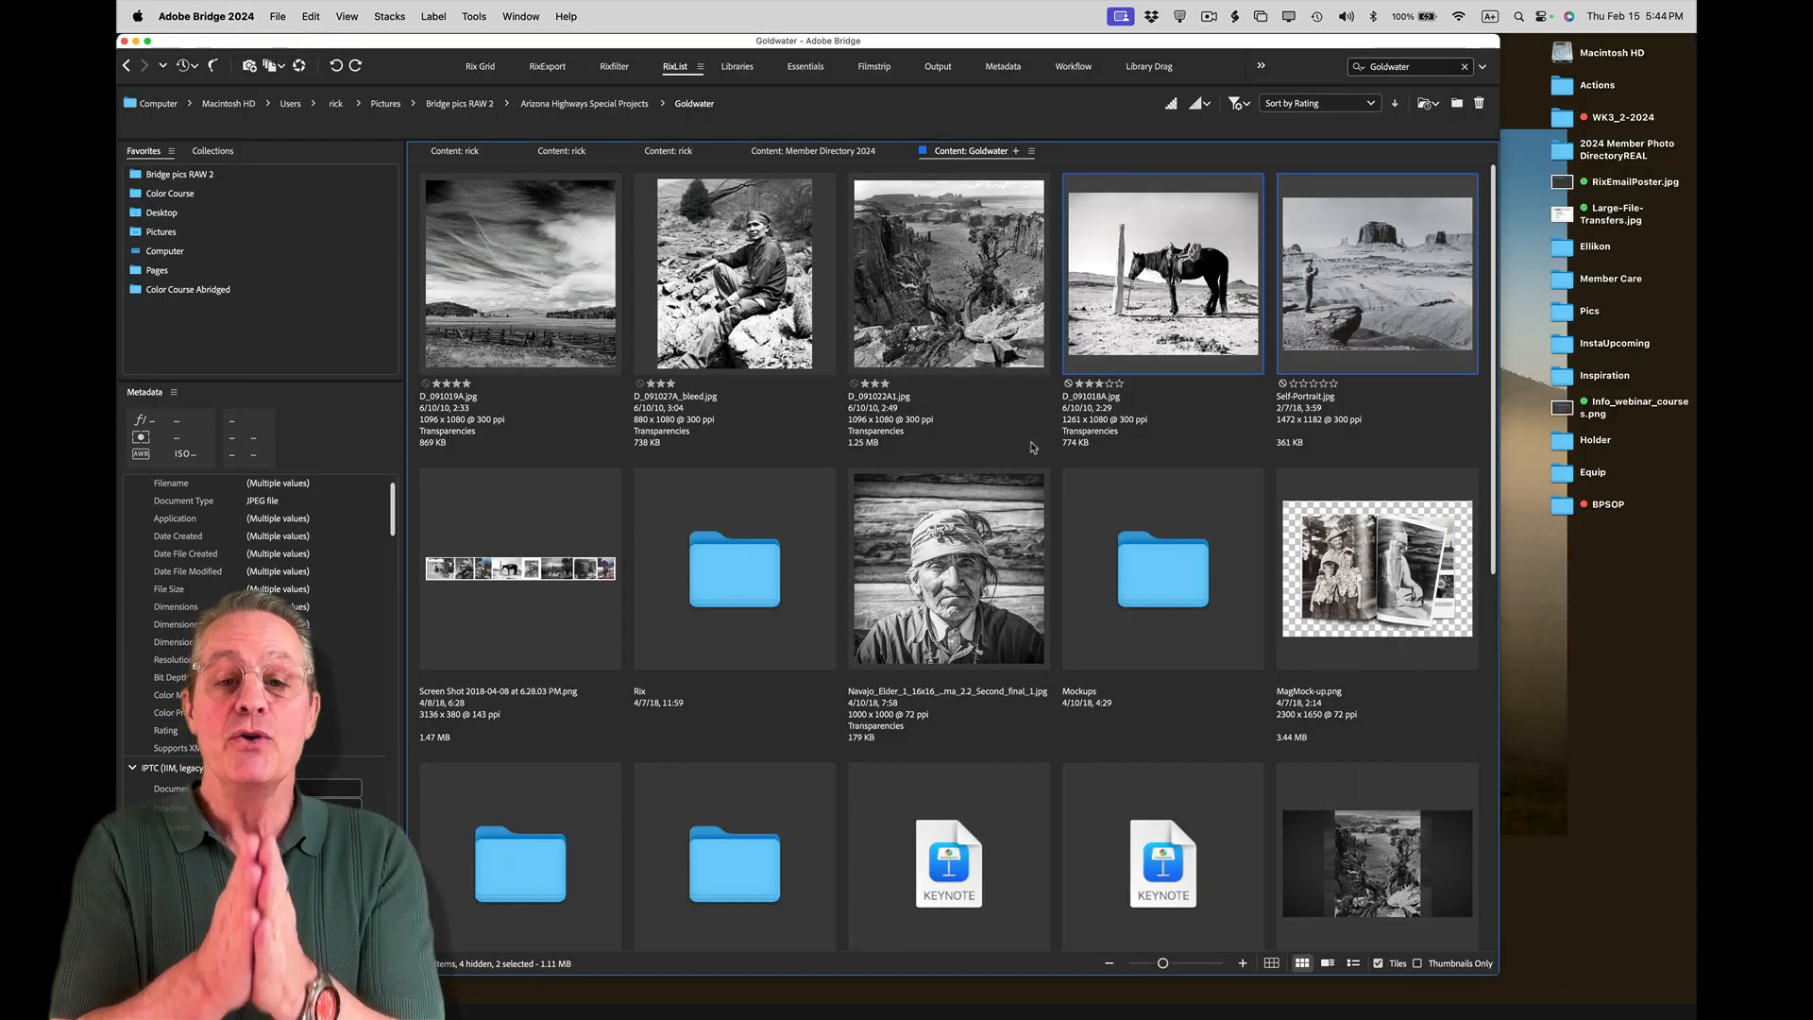